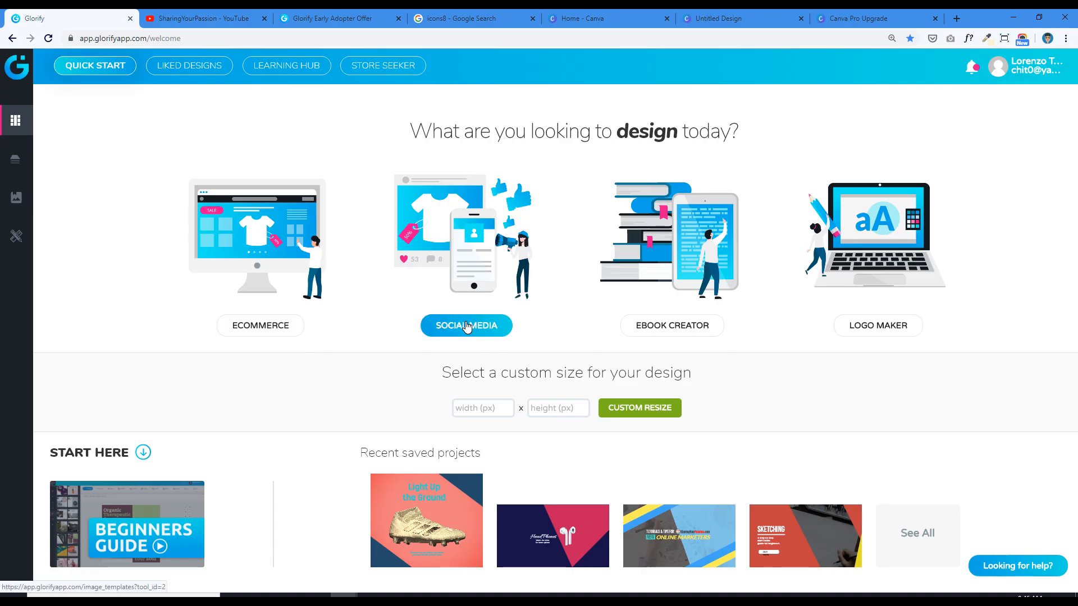
Step: Start a new Facebook Wall Post design from the social media formats
{"action": "left_click", "coordinate": [440, 325]}
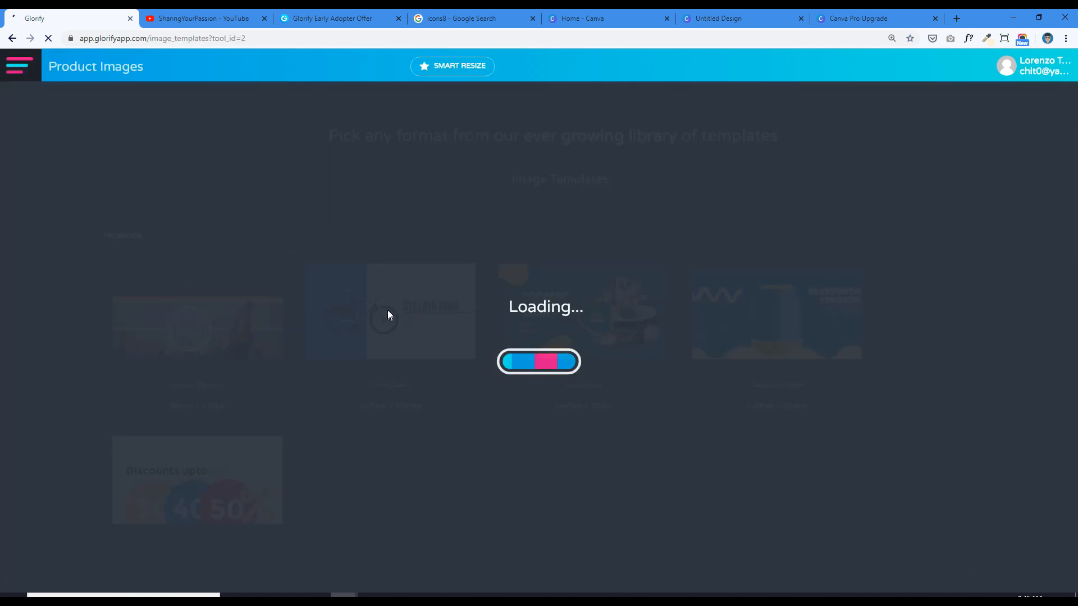
{"action": "scroll", "coordinate": [288, 428], "scroll_direction": "down", "scroll_amount": 2}
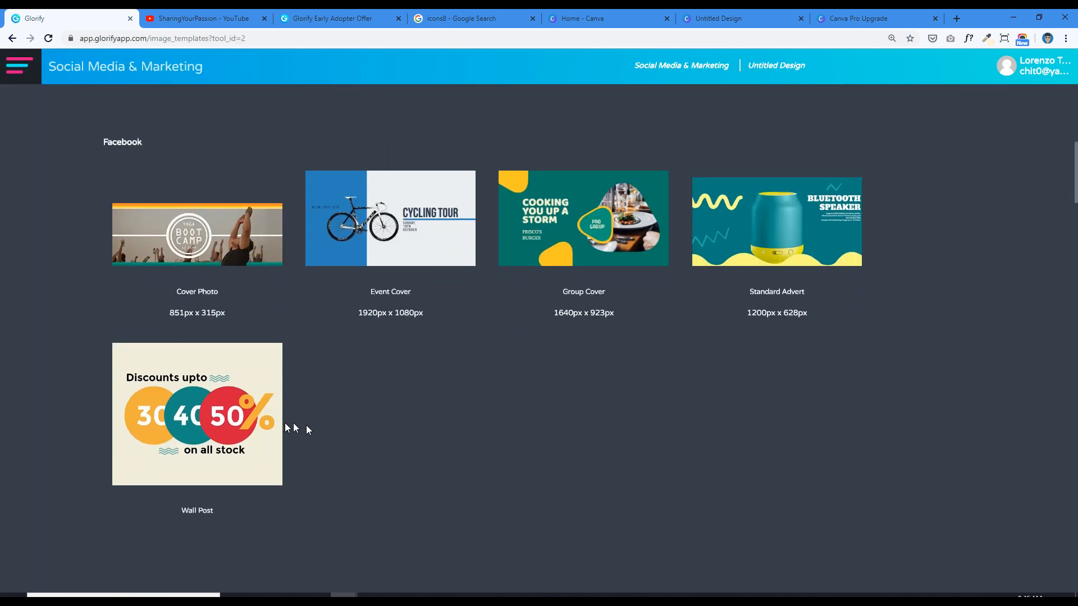
{"action": "left_click", "coordinate": [203, 429]}
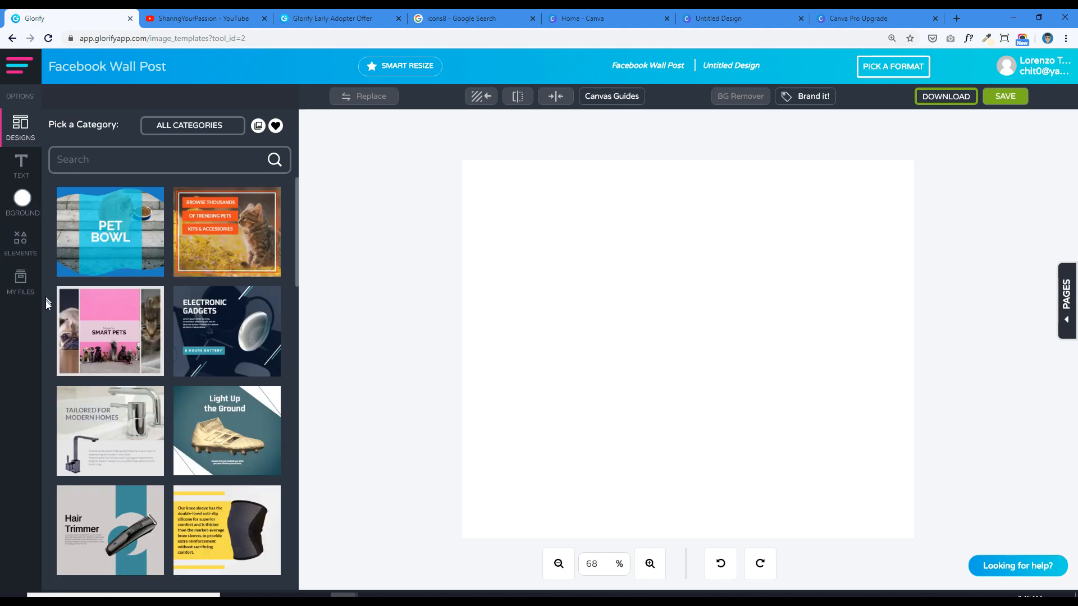
Step: Browse the wall post design templates and apply the Classical Mic template to the blank canvas
{"action": "scroll", "coordinate": [171, 362], "scroll_direction": "down", "scroll_amount": 3}
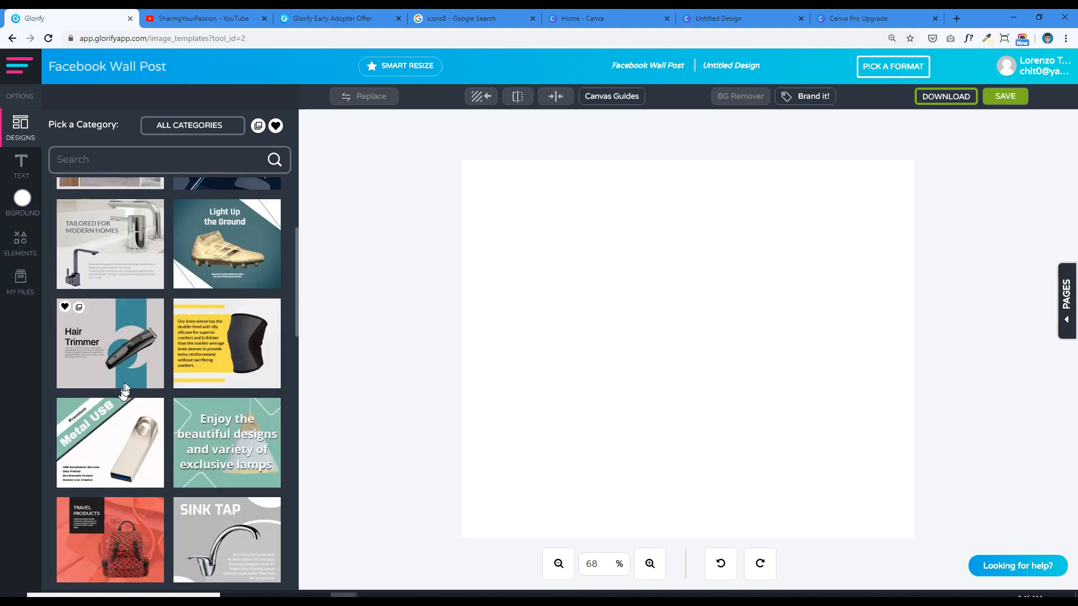
{"action": "scroll", "coordinate": [124, 384], "scroll_direction": "down", "scroll_amount": 15}
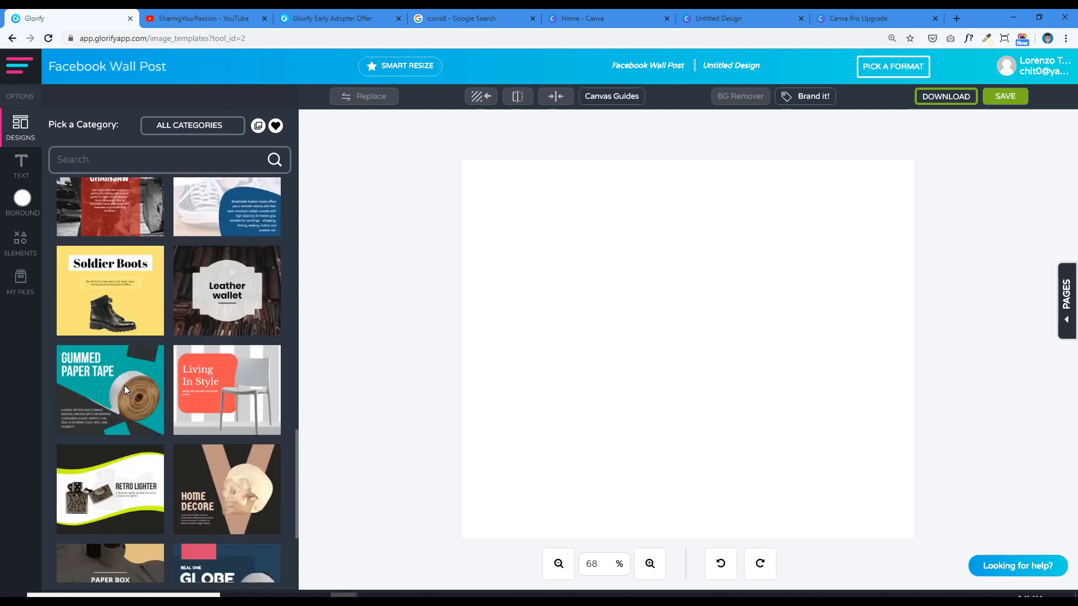
{"action": "scroll", "coordinate": [125, 389], "scroll_direction": "down", "scroll_amount": 15}
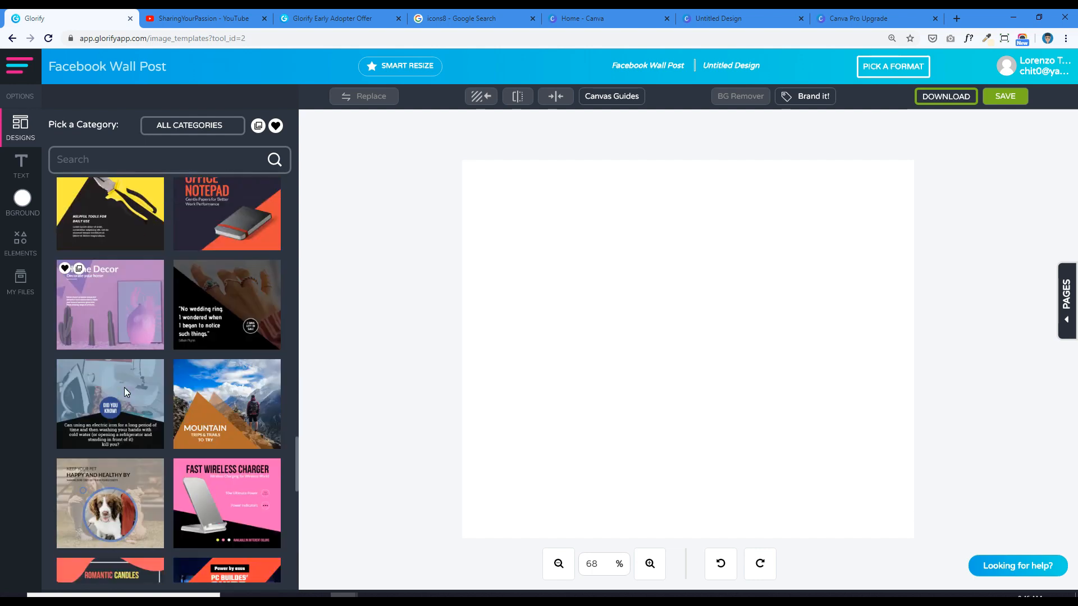
{"action": "scroll", "coordinate": [123, 387], "scroll_direction": "down", "scroll_amount": 8}
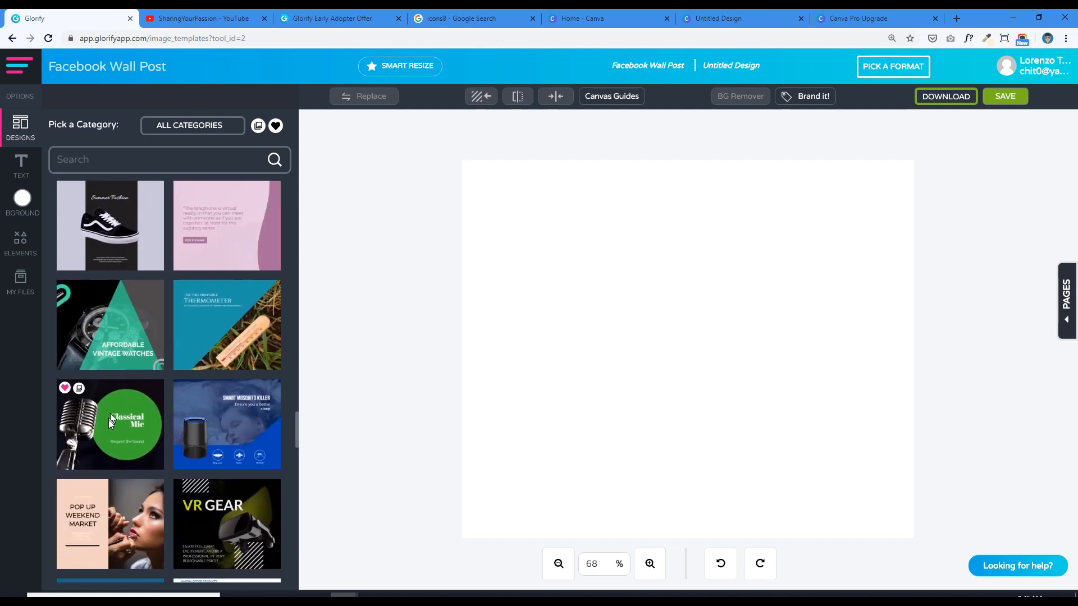
{"action": "left_click", "coordinate": [99, 430]}
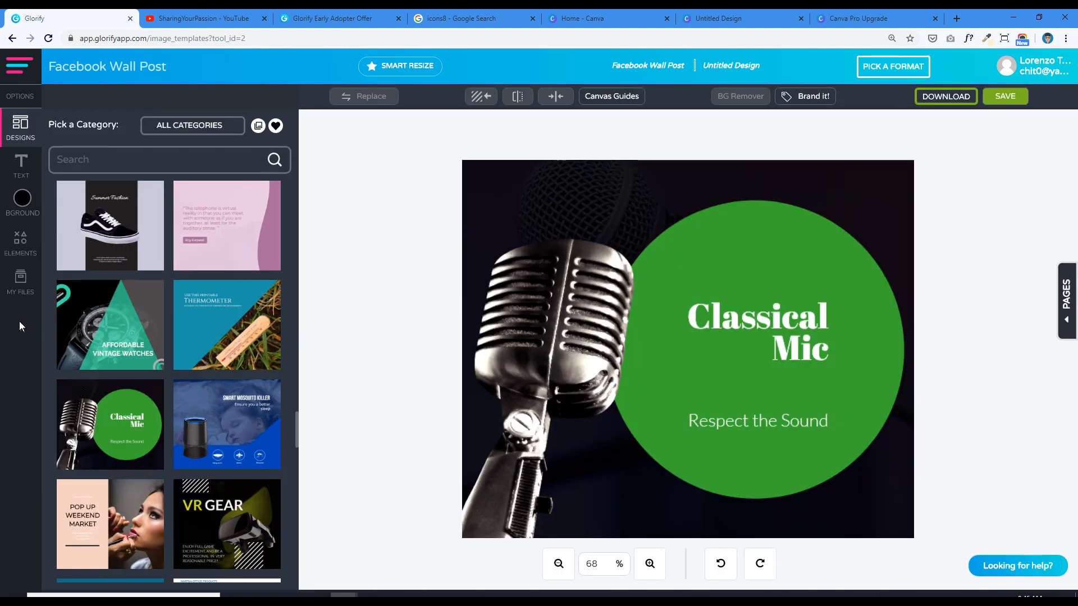
Step: Add the uploaded photo of the laughing woman to the design, enlarge it and position it over the green circle
{"action": "left_click", "coordinate": [19, 283]}
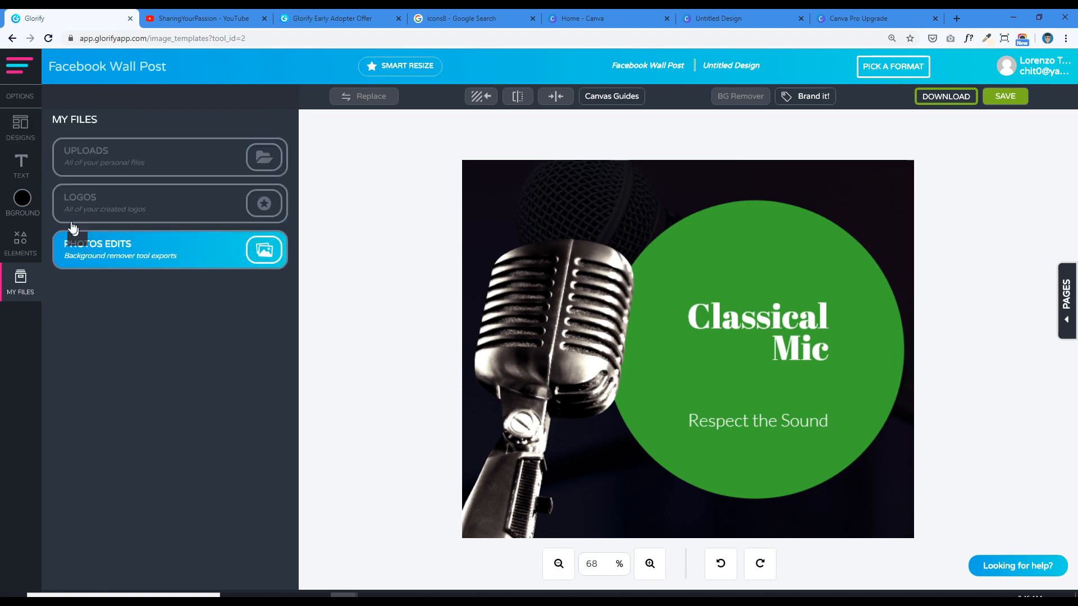
{"action": "left_click", "coordinate": [114, 169]}
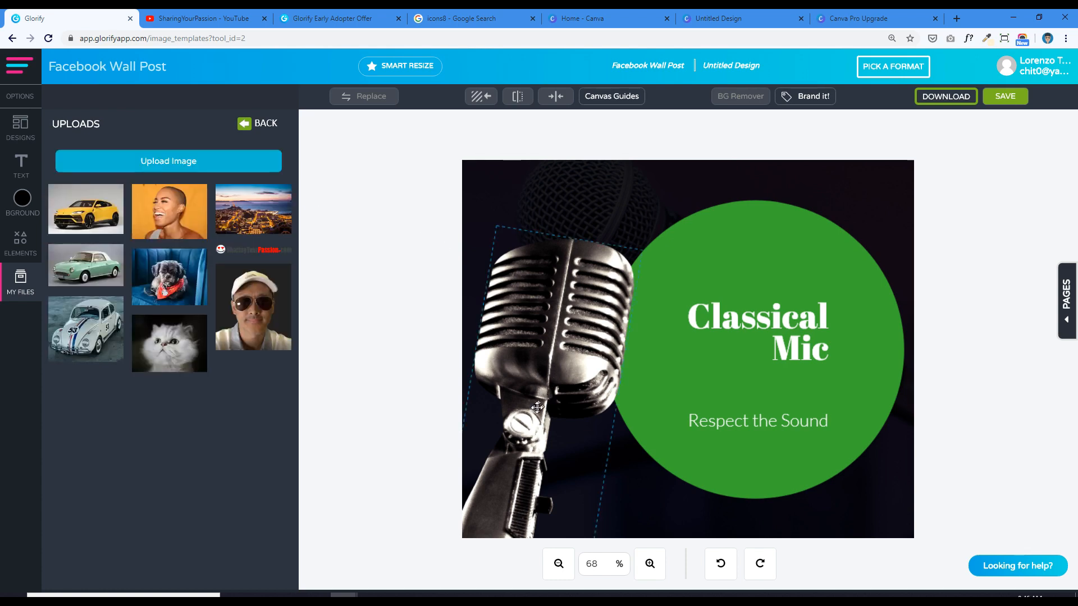
{"action": "left_click", "coordinate": [171, 222]}
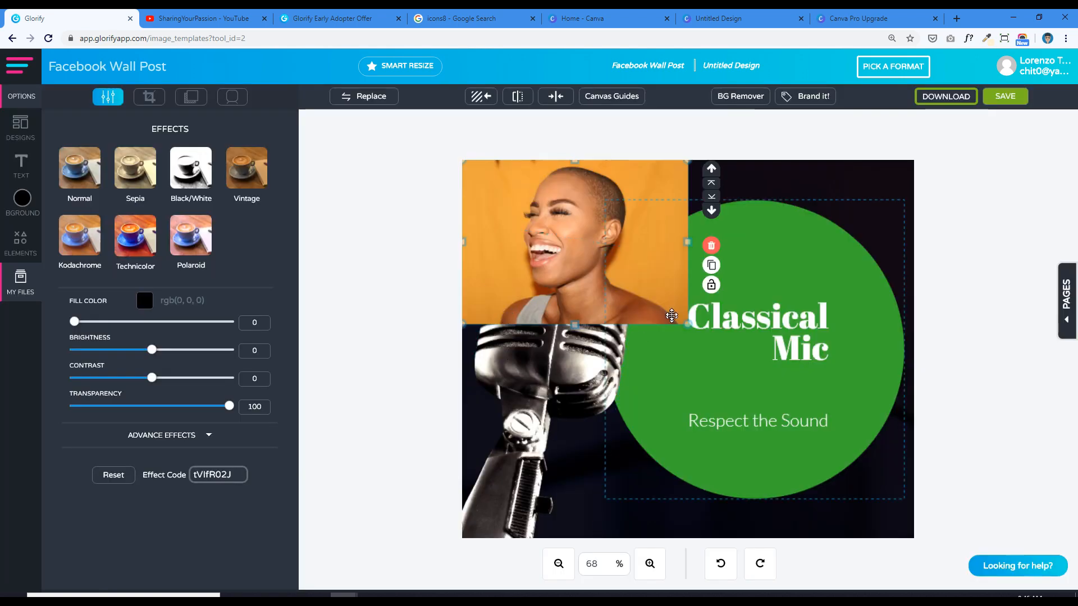
{"action": "left_click_drag", "start_coordinate": [688, 325], "coordinate": [801, 407]}
{"action": "left_click_drag", "start_coordinate": [604, 259], "coordinate": [710, 318]}
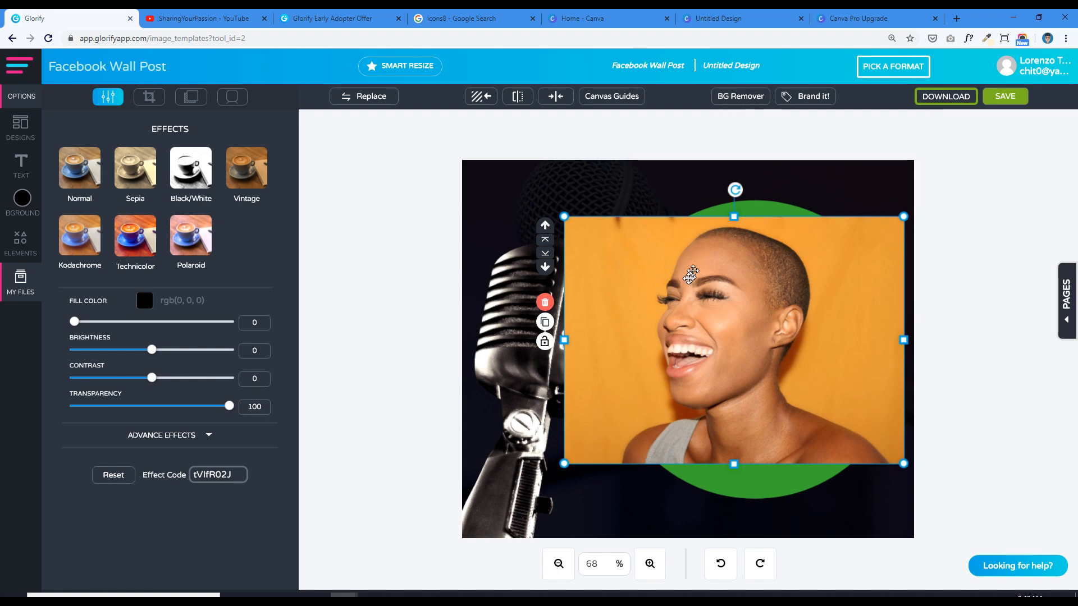
Step: Open the woman's photo in the background remover and mark her head, neck and shoulders as the area to keep
{"action": "left_click", "coordinate": [747, 101]}
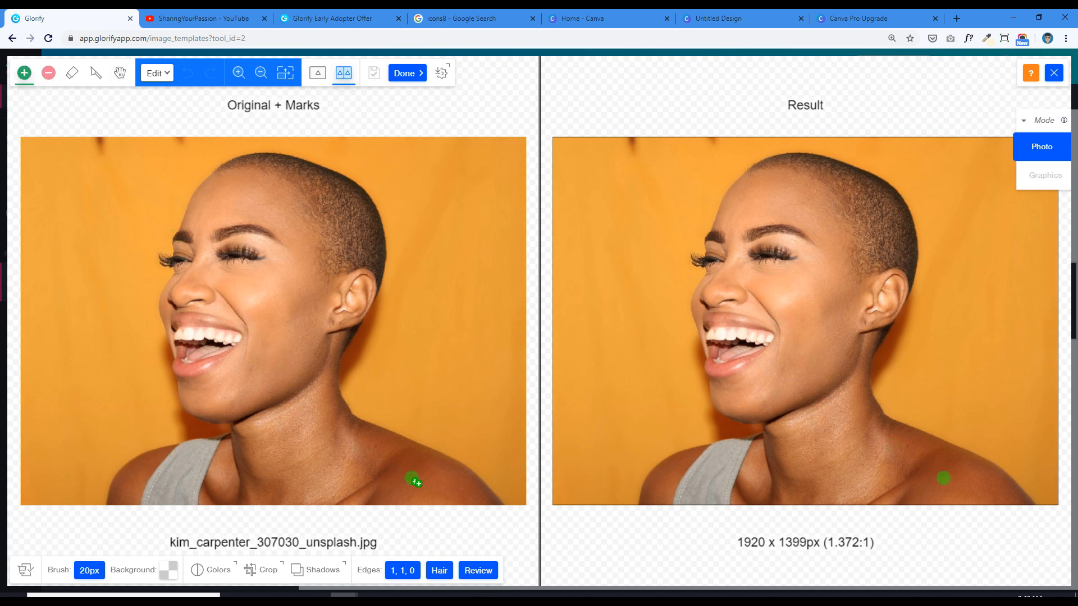
{"action": "mouse_move", "coordinate": [470, 501]}
{"action": "left_mouse_down"}
{"action": "mouse_move", "coordinate": [354, 443]}
{"action": "mouse_move", "coordinate": [314, 390]}
{"action": "mouse_move", "coordinate": [328, 335]}
{"action": "left_mouse_up"}
{"action": "mouse_move", "coordinate": [341, 292]}
{"action": "left_mouse_down"}
{"action": "mouse_move", "coordinate": [353, 244]}
{"action": "mouse_move", "coordinate": [343, 201]}
{"action": "mouse_move", "coordinate": [327, 186]}
{"action": "mouse_move", "coordinate": [266, 180]}
{"action": "mouse_move", "coordinate": [237, 197]}
{"action": "mouse_move", "coordinate": [187, 263]}
{"action": "mouse_move", "coordinate": [188, 323]}
{"action": "mouse_move", "coordinate": [211, 376]}
{"action": "left_mouse_up"}
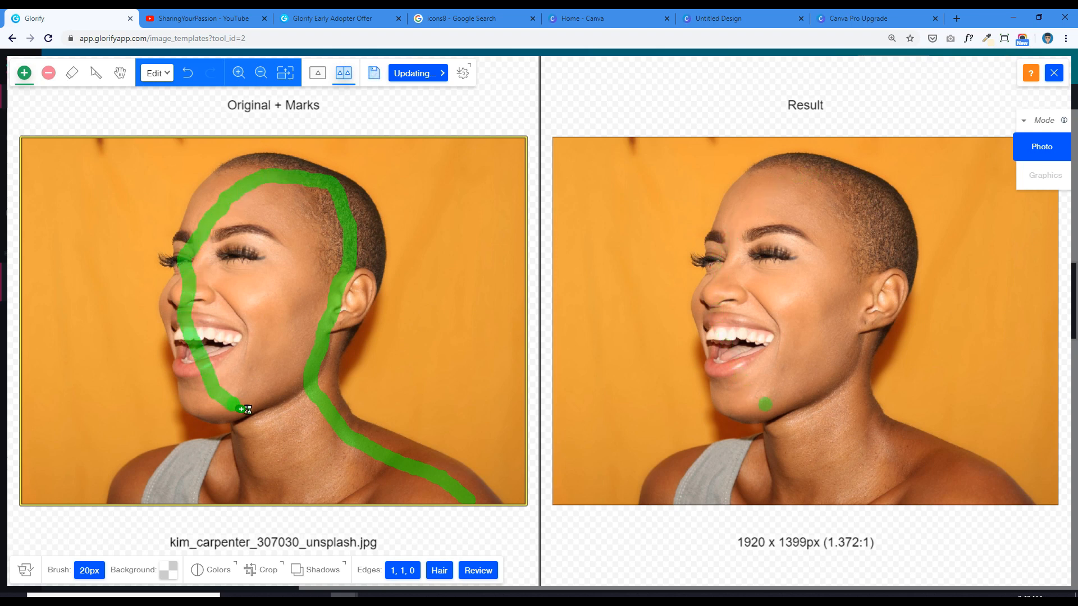
{"action": "mouse_move", "coordinate": [251, 420]}
{"action": "left_mouse_down"}
{"action": "mouse_move", "coordinate": [246, 459]}
{"action": "mouse_move", "coordinate": [194, 462]}
{"action": "mouse_move", "coordinate": [143, 501]}
{"action": "mouse_move", "coordinate": [236, 516]}
{"action": "mouse_move", "coordinate": [292, 511]}
{"action": "mouse_move", "coordinate": [322, 494]}
{"action": "mouse_move", "coordinate": [375, 512]}
{"action": "mouse_move", "coordinate": [449, 502]}
{"action": "left_mouse_up"}
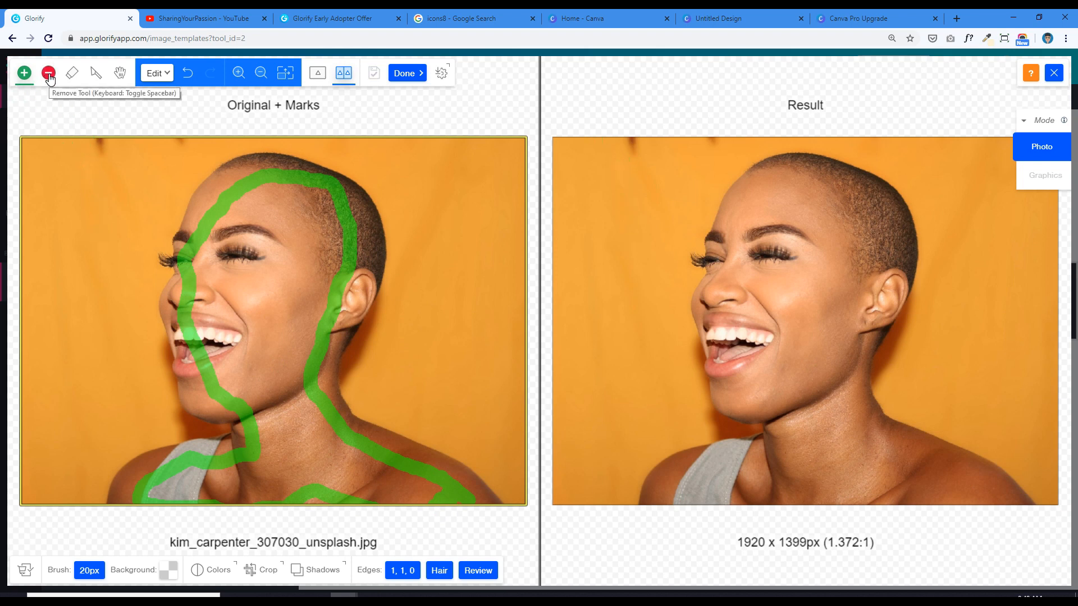
Step: Mark the orange background for removal beside both shoulders and behind the neck
{"action": "left_click", "coordinate": [49, 75]}
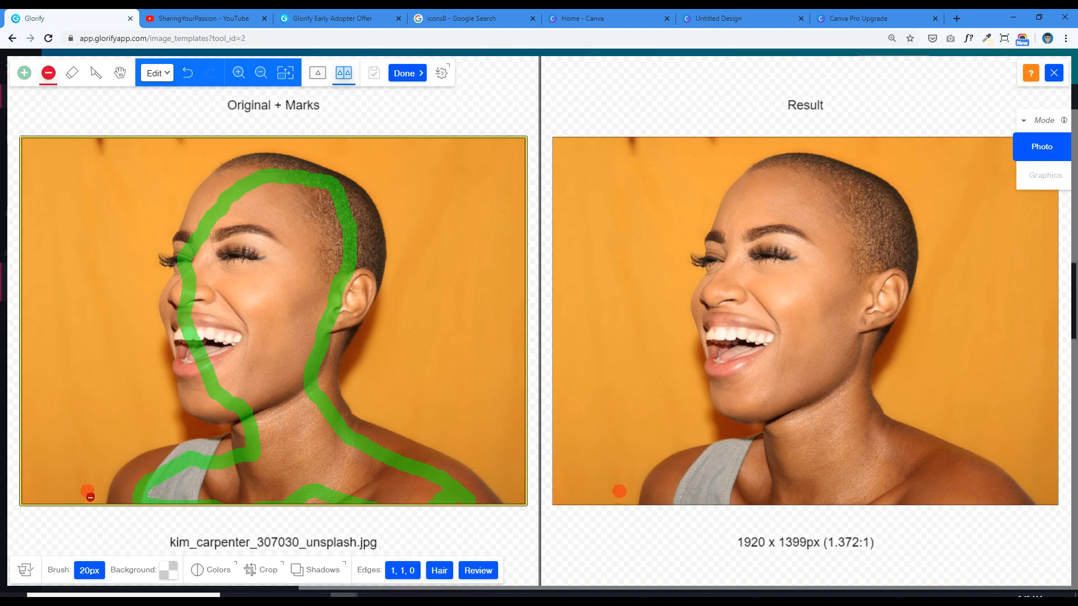
{"action": "mouse_move", "coordinate": [86, 498]}
{"action": "left_mouse_down"}
{"action": "mouse_move", "coordinate": [101, 454]}
{"action": "mouse_move", "coordinate": [140, 424]}
{"action": "left_mouse_up"}
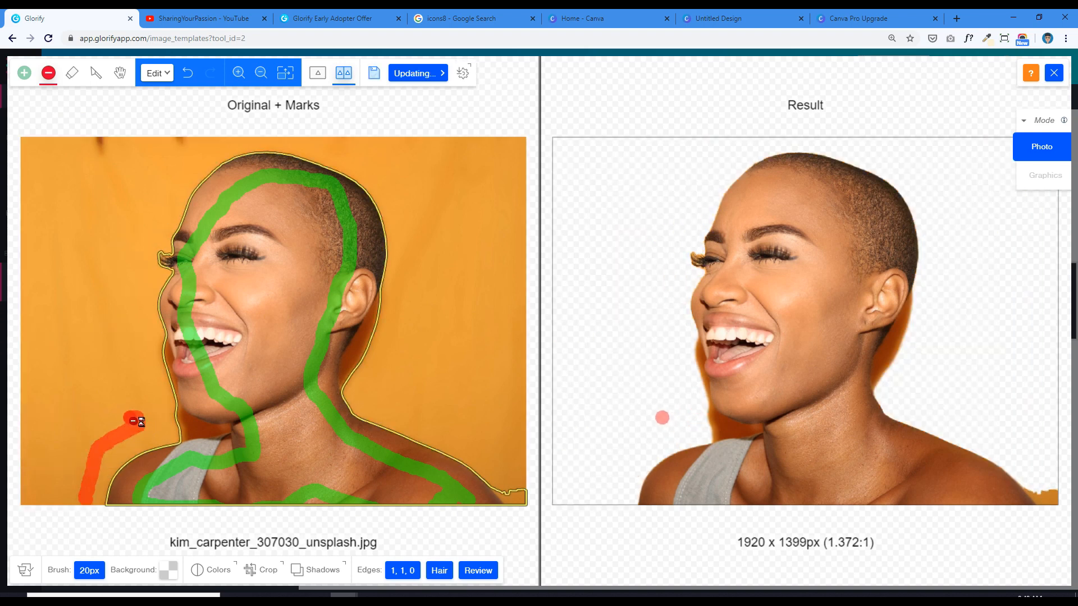
{"action": "left_click_drag", "start_coordinate": [127, 414], "coordinate": [121, 402]}
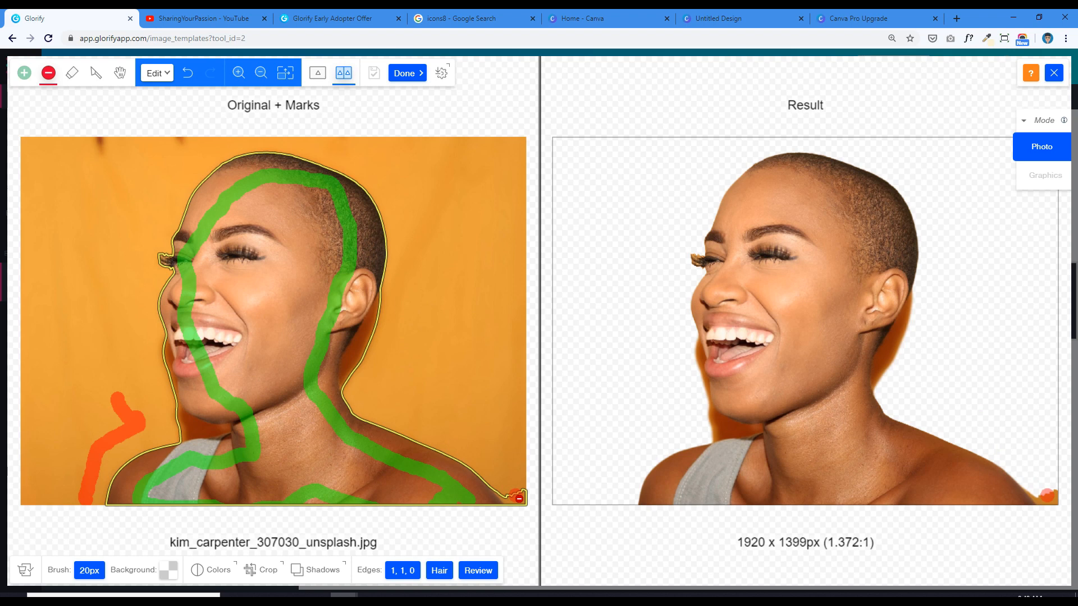
{"action": "left_click", "coordinate": [515, 495]}
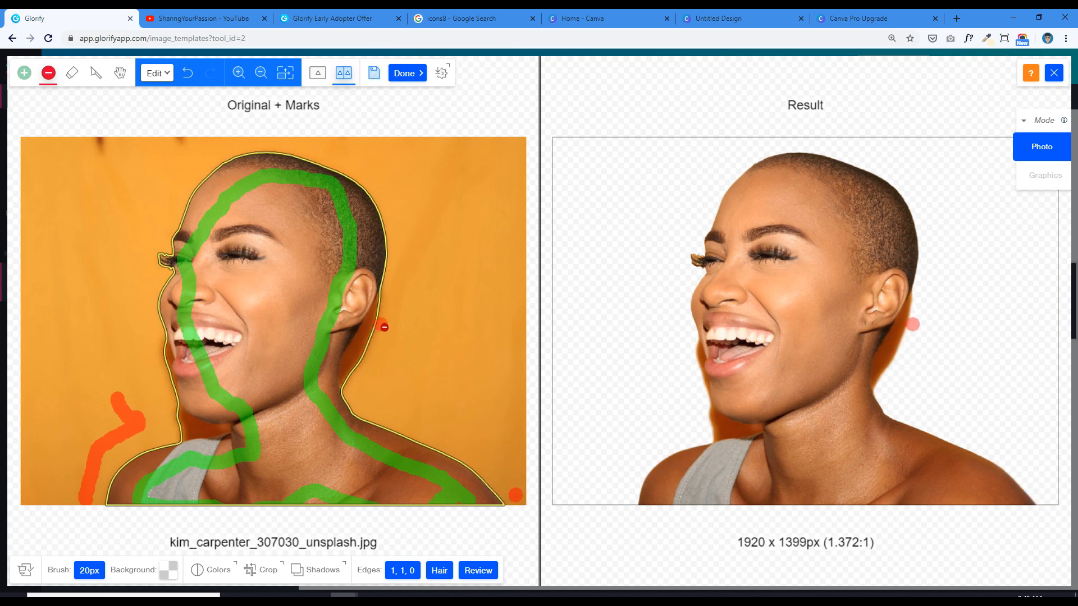
{"action": "left_click_drag", "start_coordinate": [383, 326], "coordinate": [375, 353]}
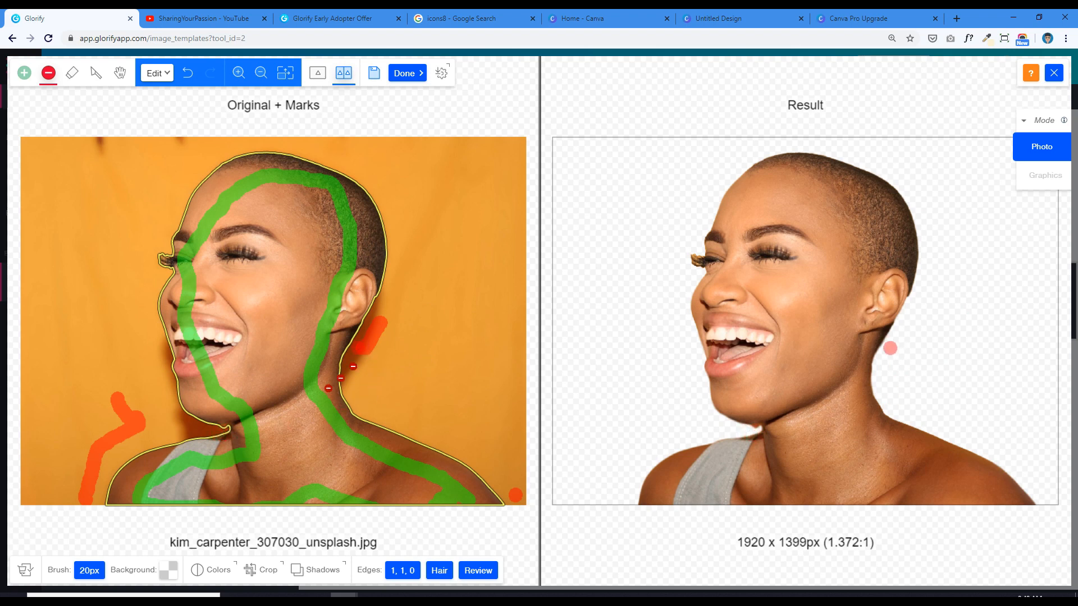
Step: Mark the small leftover patch of background under the woman's chin for removal
{"action": "left_click", "coordinate": [120, 73]}
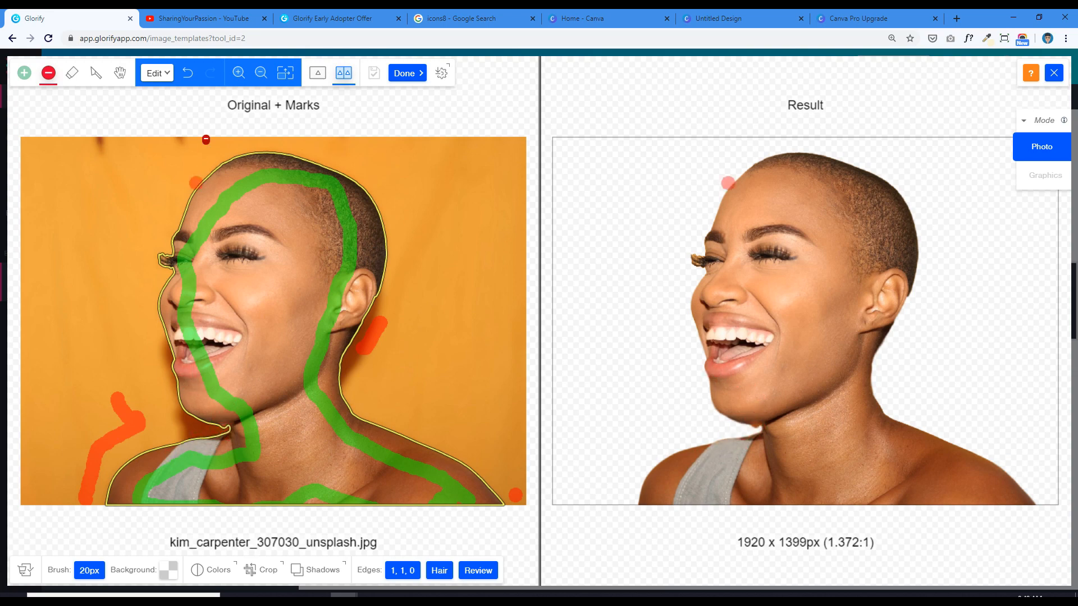
{"action": "left_click", "coordinate": [238, 73]}
{"action": "left_click", "coordinate": [239, 73]}
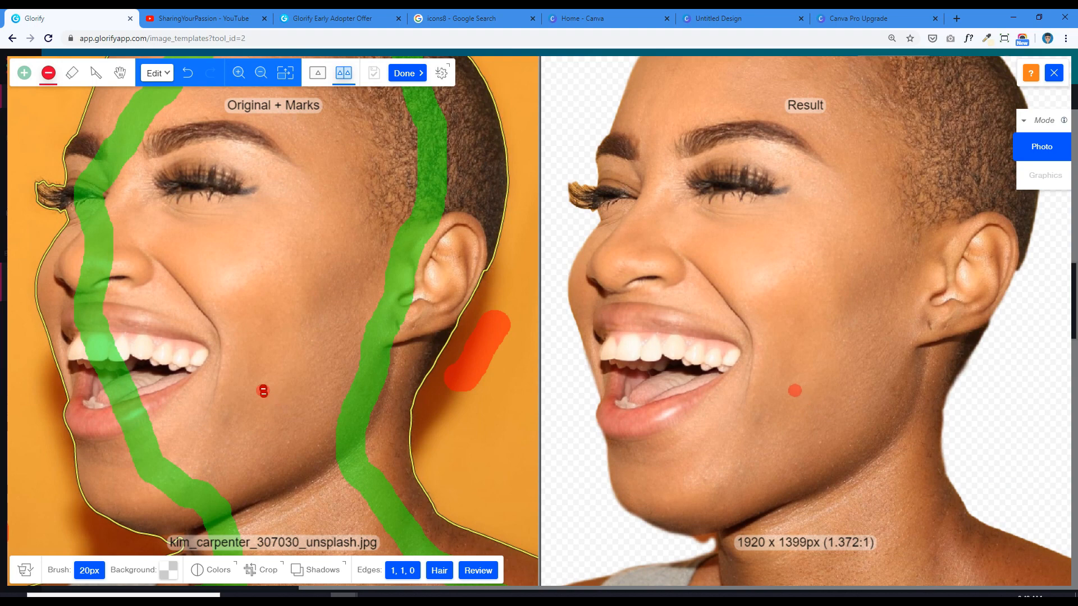
{"action": "left_click", "coordinate": [237, 73]}
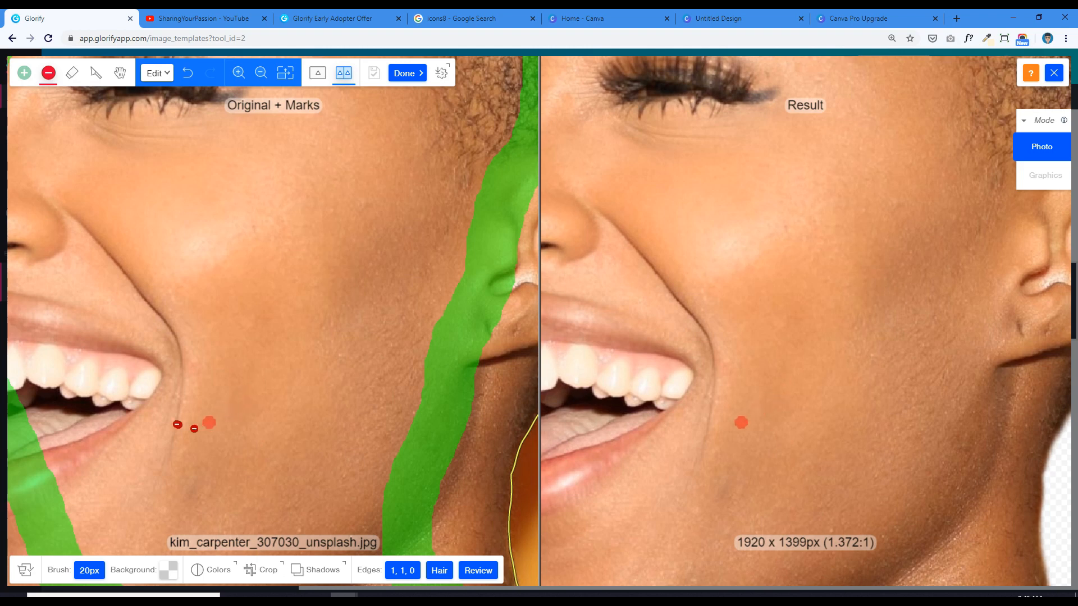
{"action": "key", "text": "space"}
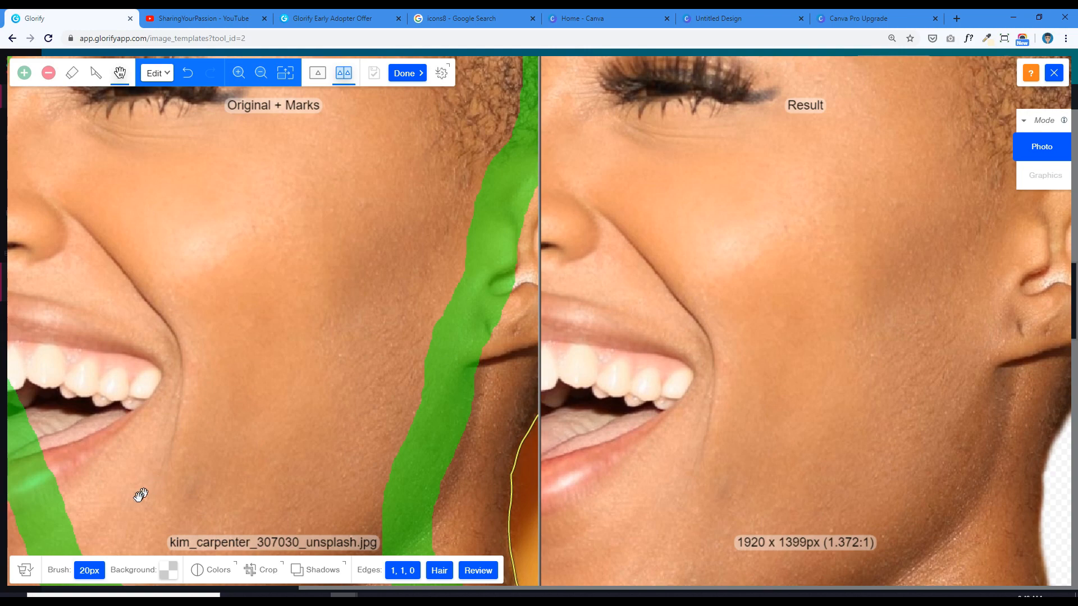
{"action": "left_click_drag", "start_coordinate": [135, 507], "coordinate": [285, 176]}
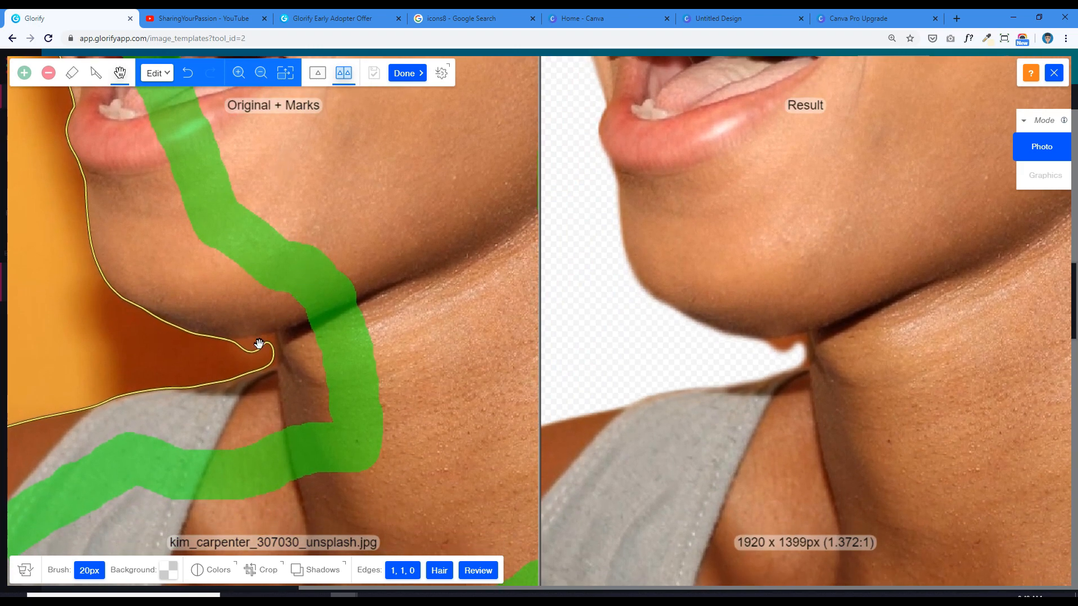
{"action": "key", "text": "s"}
{"action": "left_click", "coordinate": [255, 351]}
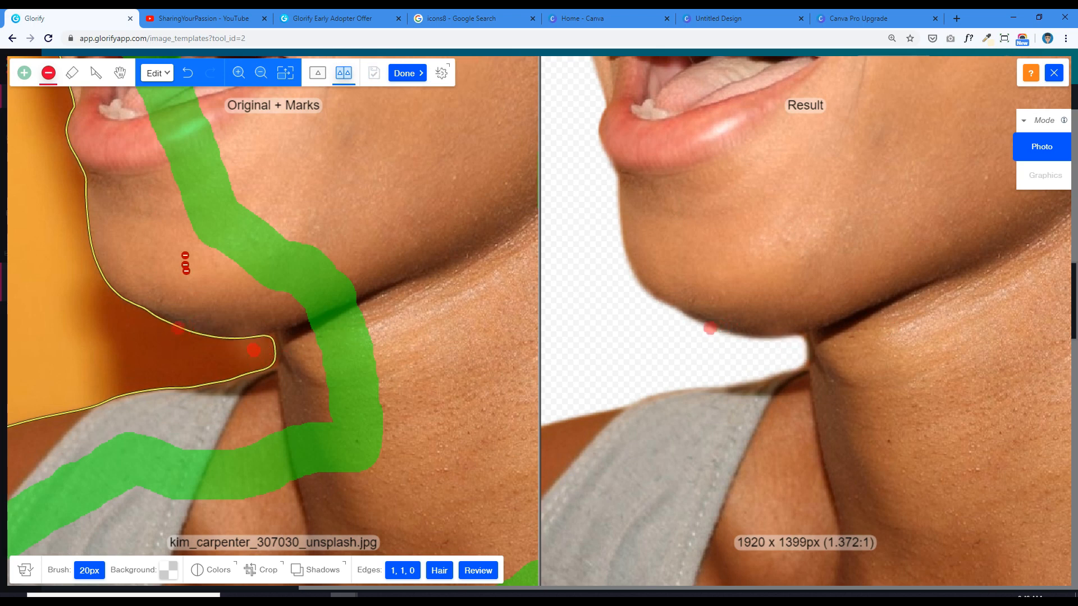
Step: Check the whole cutout, then finish the background removal and return the woman's cutout to the design
{"action": "left_click", "coordinate": [285, 74]}
{"action": "key", "text": "space"}
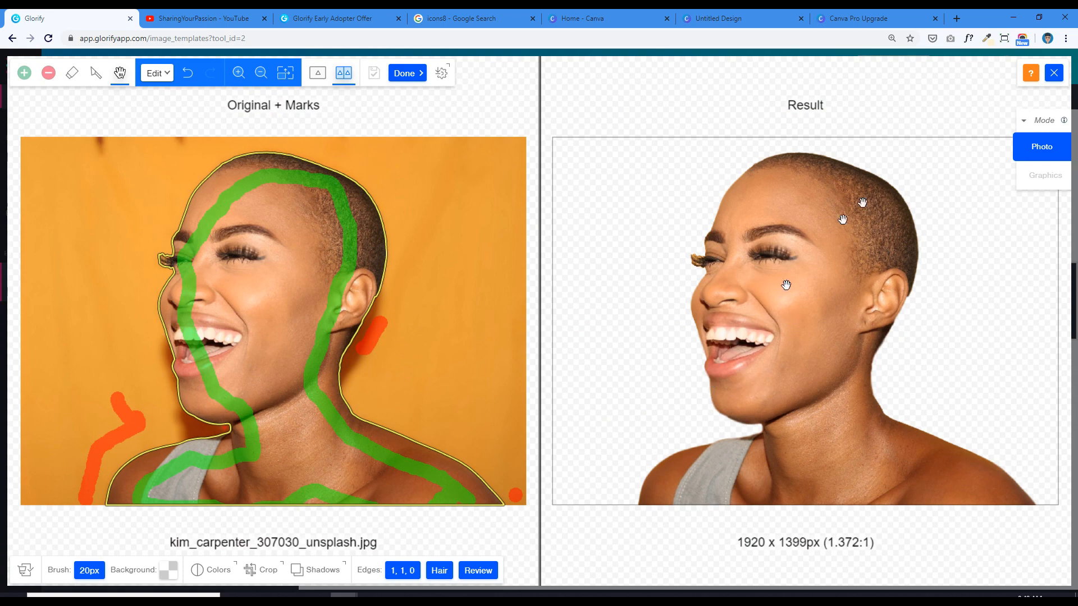
{"action": "left_click", "coordinate": [409, 73]}
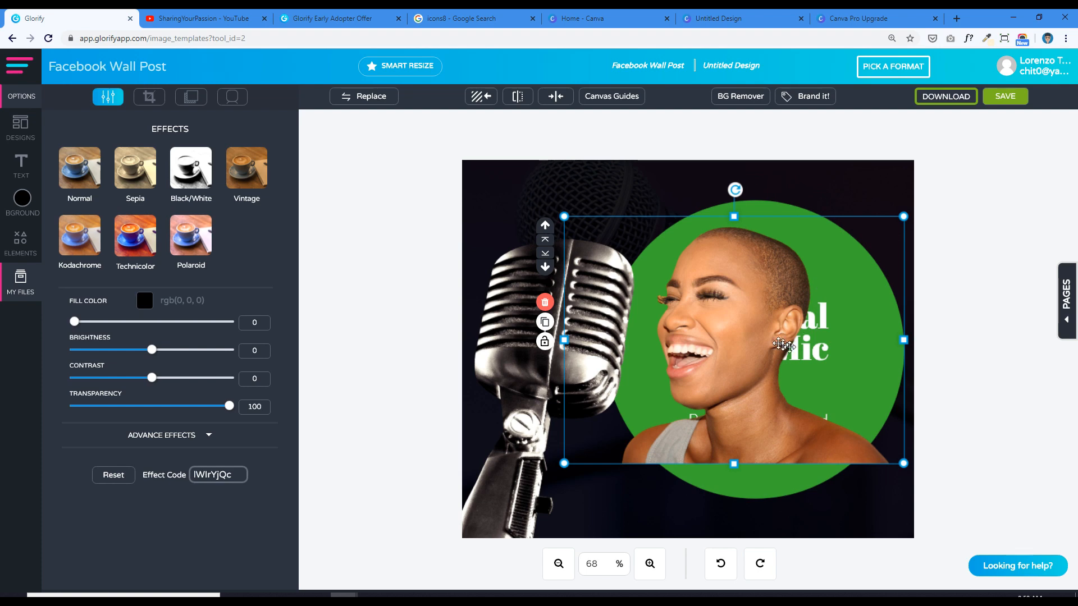
Step: Move the Classical Mic title to the upper edge of the canvas and the Respect the Sound tagline below the green circle
{"action": "left_click_drag", "start_coordinate": [735, 339], "coordinate": [647, 375]}
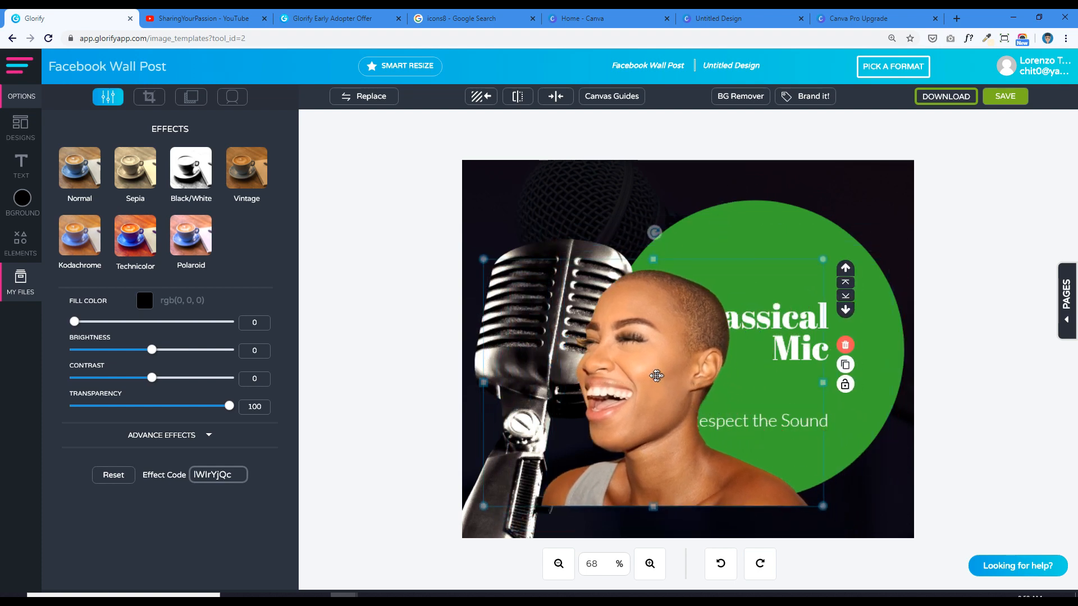
{"action": "left_click", "coordinate": [809, 309]}
{"action": "left_click_drag", "start_coordinate": [808, 310], "coordinate": [775, 415]}
{"action": "left_click", "coordinate": [788, 322]}
{"action": "left_click_drag", "start_coordinate": [786, 320], "coordinate": [744, 192]}
{"action": "left_click", "coordinate": [641, 433]}
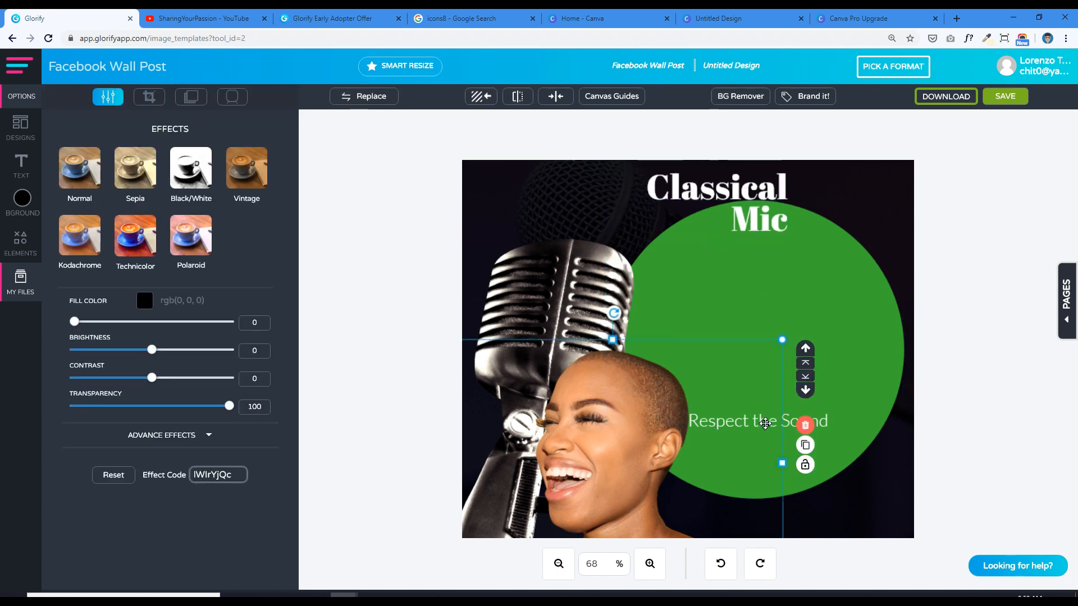
{"action": "left_click_drag", "start_coordinate": [826, 424], "coordinate": [862, 510]}
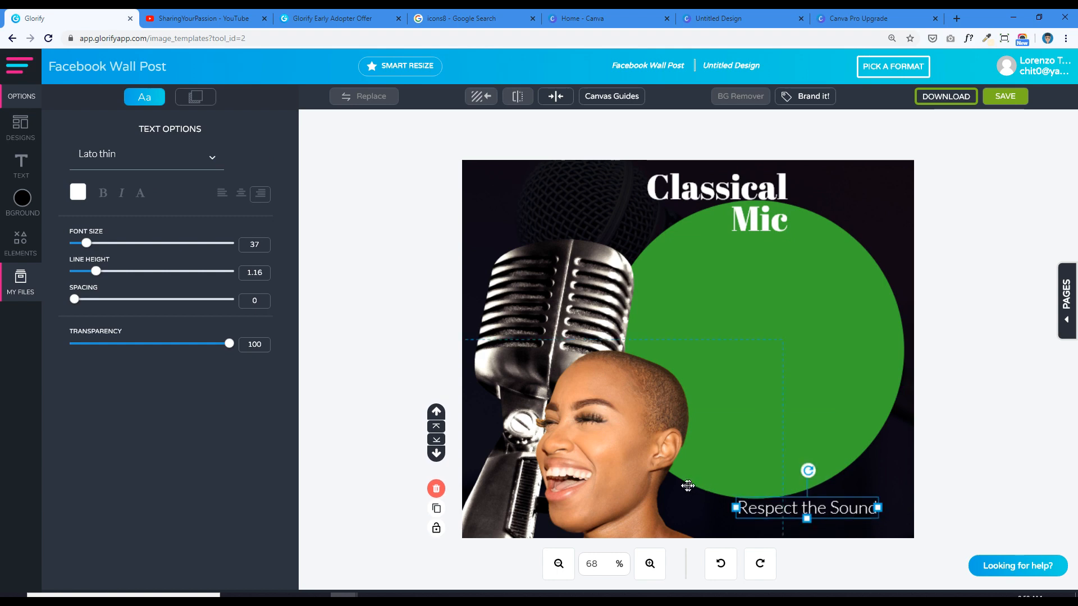
Step: Place the woman's cutout over the green circle, then shrink the microphone and move it close in front of her
{"action": "left_click_drag", "start_coordinate": [625, 472], "coordinate": [755, 356]}
{"action": "left_click", "coordinate": [500, 335]}
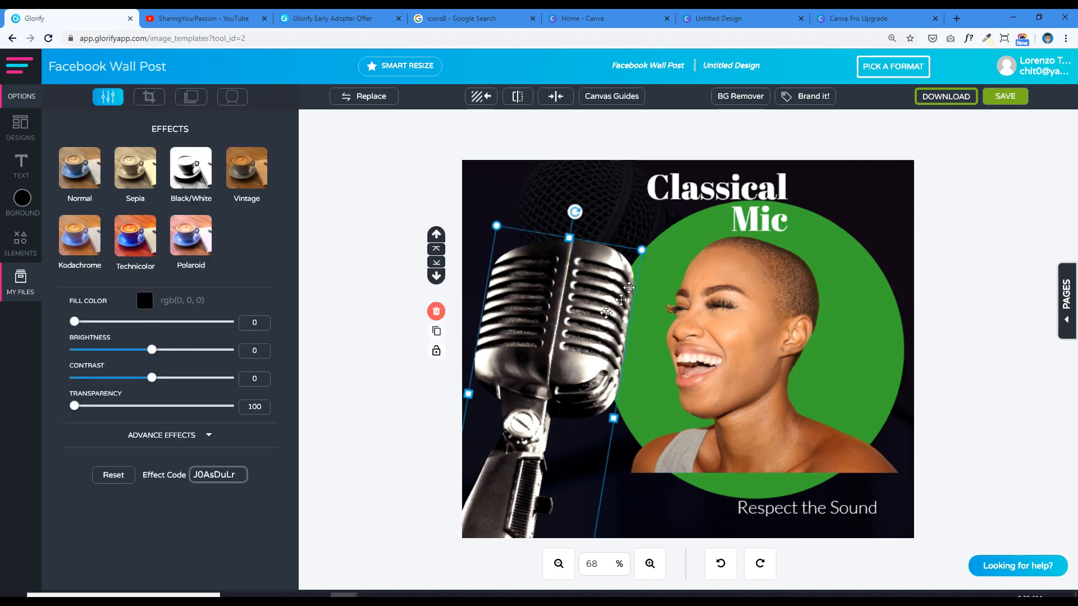
{"action": "left_click_drag", "start_coordinate": [642, 249], "coordinate": [581, 345]}
{"action": "left_click_drag", "start_coordinate": [514, 421], "coordinate": [631, 412]}
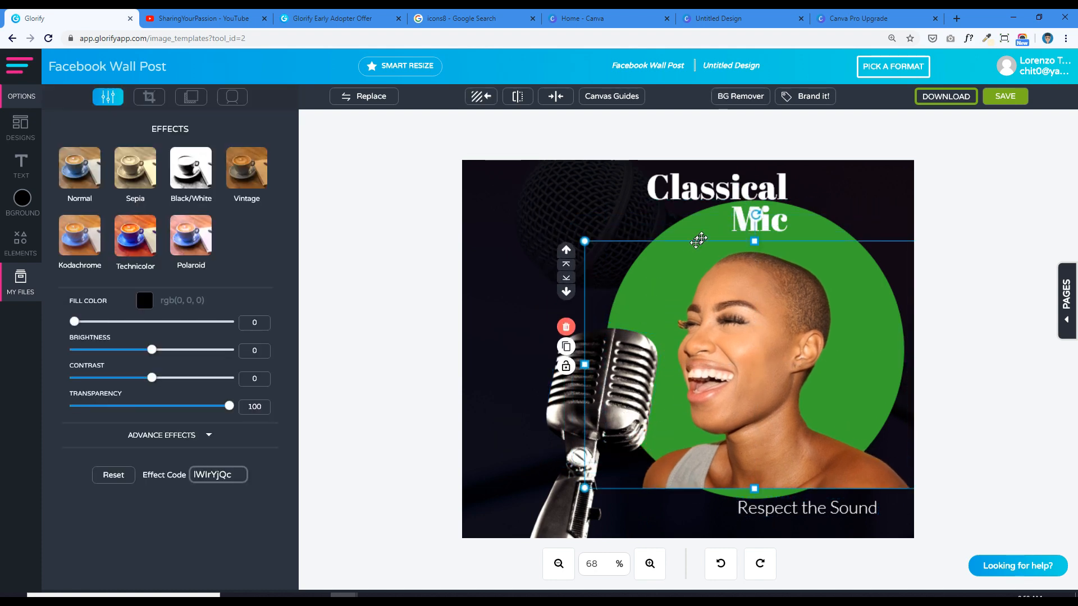
Step: Enlarge the green circle from its lower-left corner so it extends behind the microphone and past the canvas's lower edge
{"action": "left_click", "coordinate": [702, 224]}
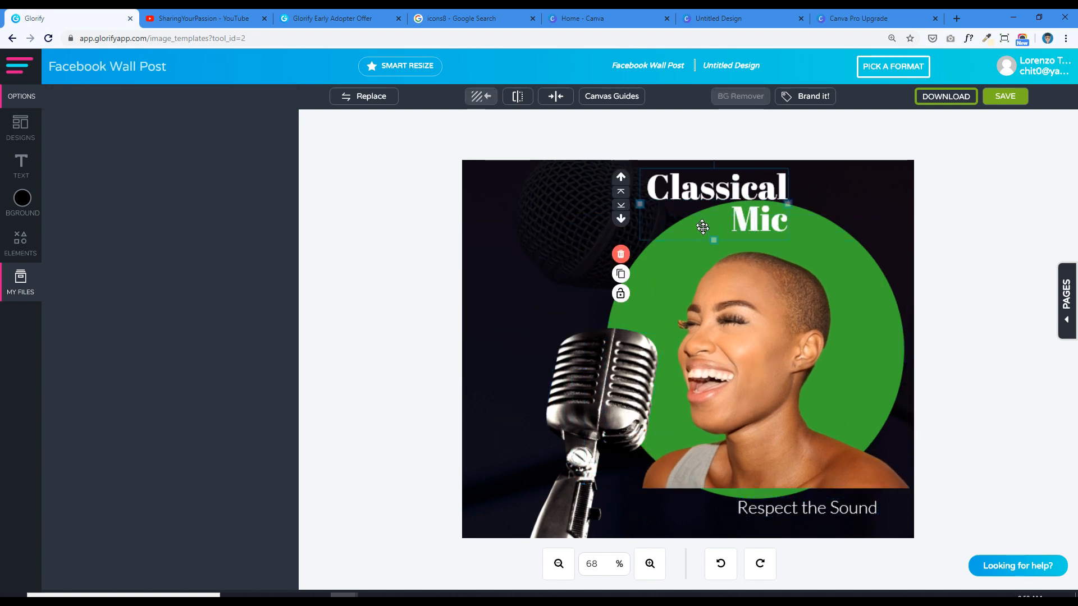
{"action": "left_click", "coordinate": [838, 234]}
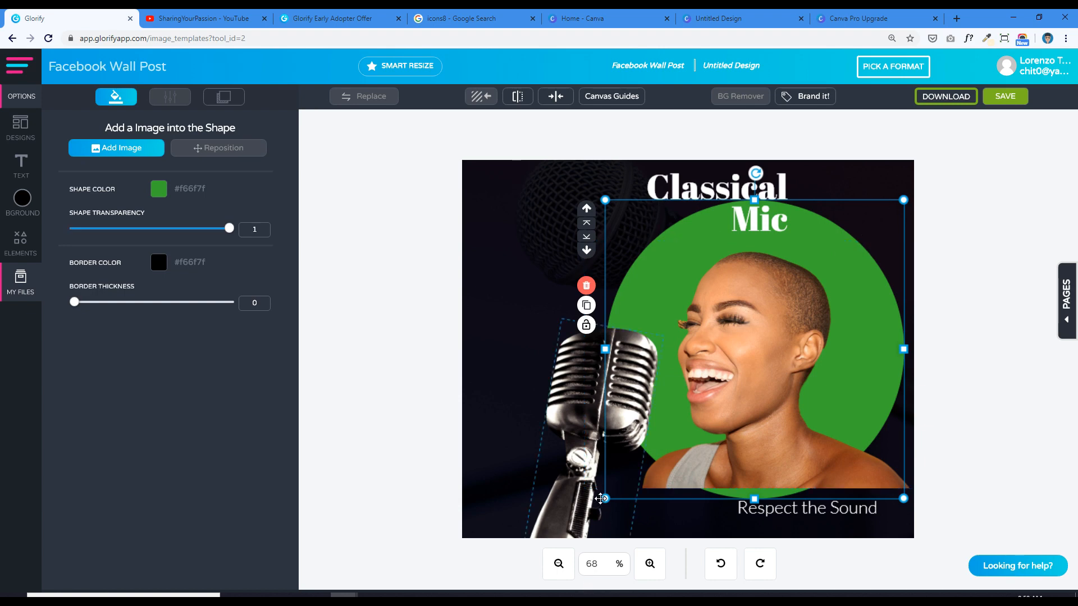
{"action": "left_click_drag", "start_coordinate": [604, 498], "coordinate": [549, 584]}
{"action": "left_click", "coordinate": [548, 583]}
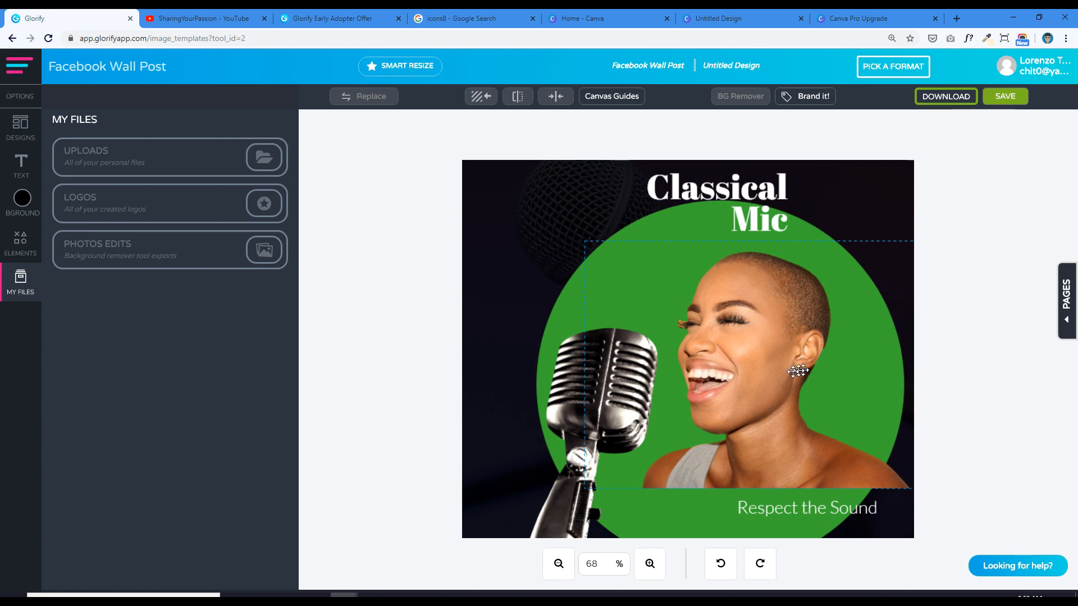
Step: Shift the woman's cutout left within the enlarged circle, and move the microphone left to leave a gap in front of her
{"action": "left_click", "coordinate": [757, 373]}
{"action": "left_click_drag", "start_coordinate": [765, 361], "coordinate": [723, 356]}
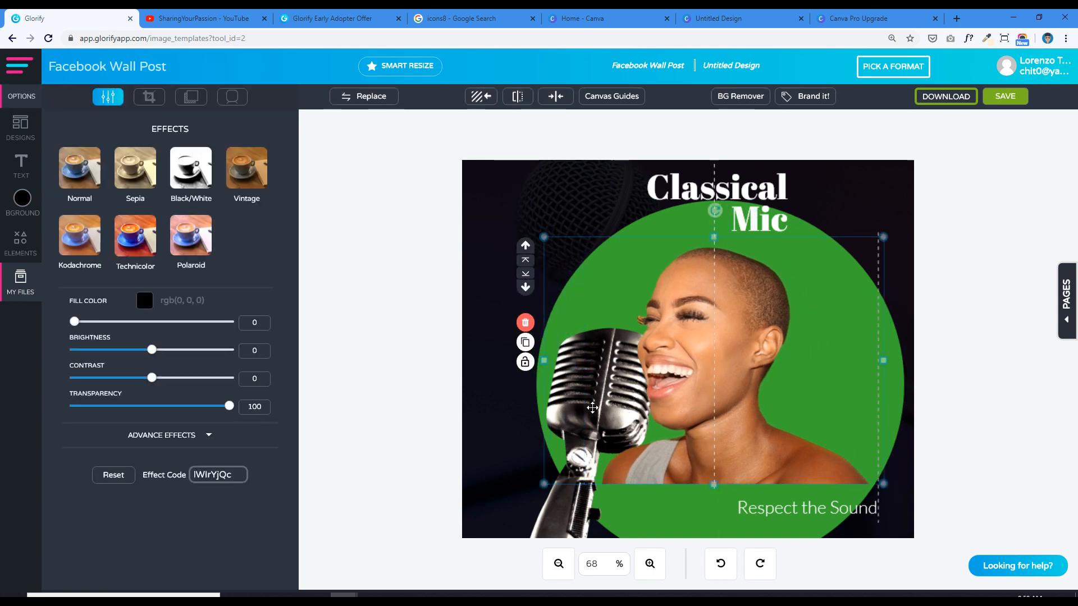
{"action": "left_click", "coordinate": [561, 518]}
{"action": "left_click_drag", "start_coordinate": [560, 517], "coordinate": [532, 516]}
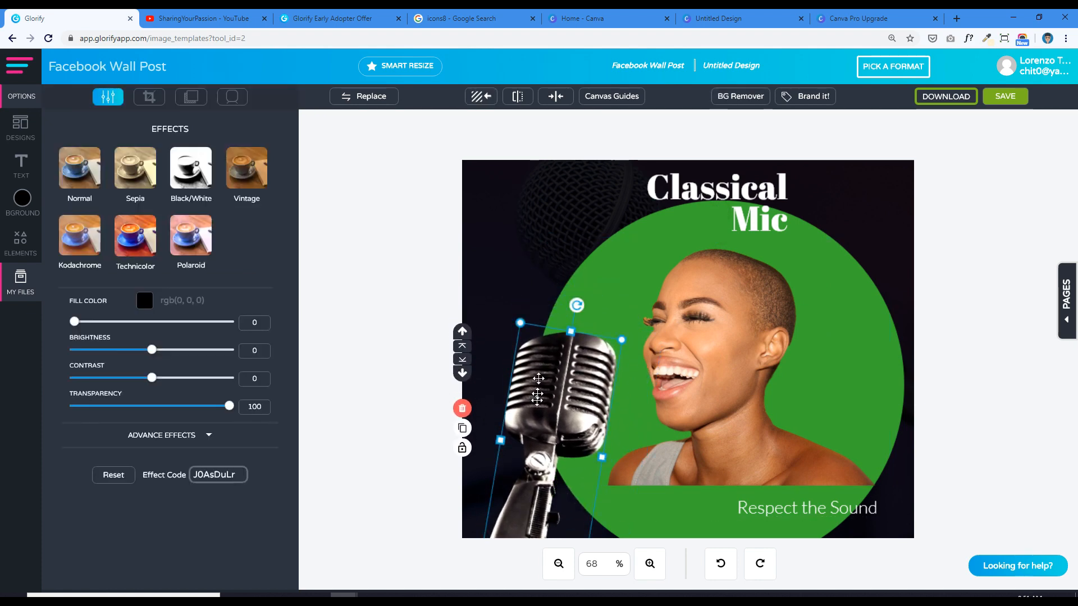
{"action": "left_click", "coordinate": [512, 228]}
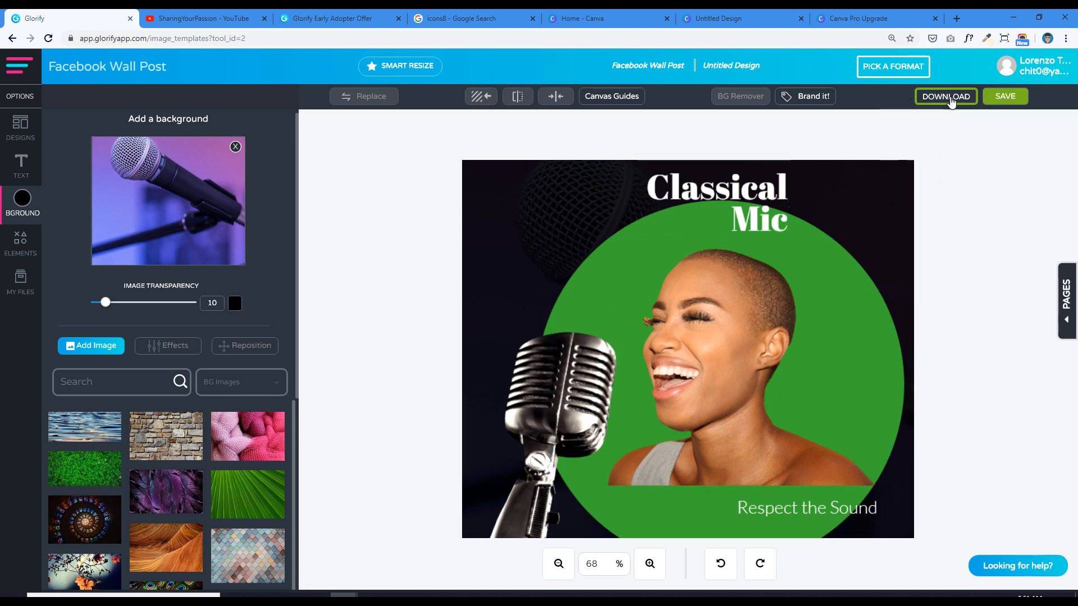
Step: Save the Classical Mic design and return to the dashboard with the recent saved projects
{"action": "left_click", "coordinate": [1005, 98]}
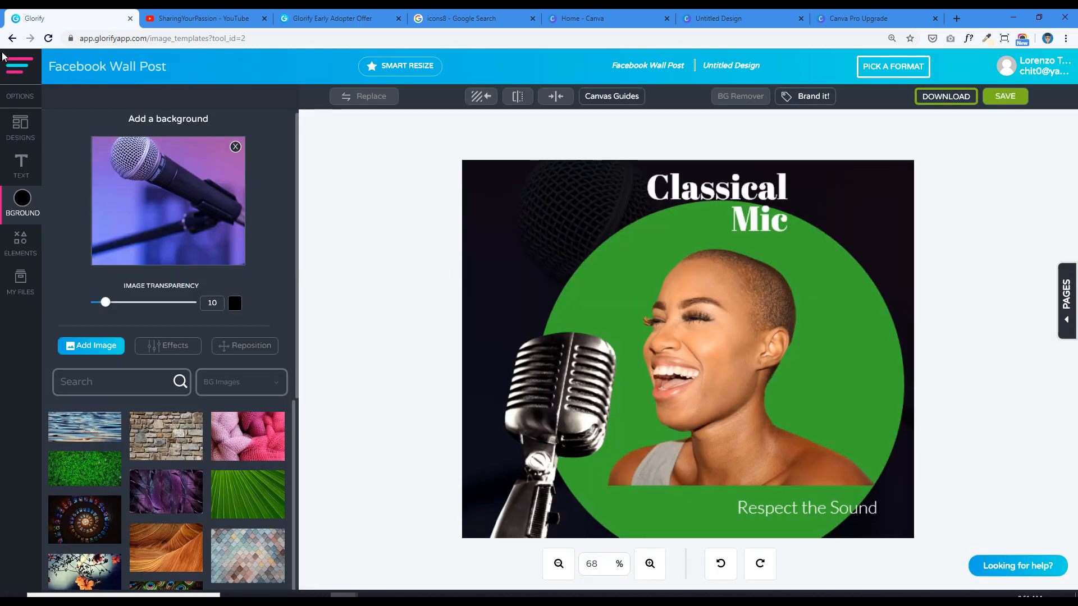
{"action": "left_click", "coordinate": [16, 67]}
{"action": "left_click", "coordinate": [54, 137]}
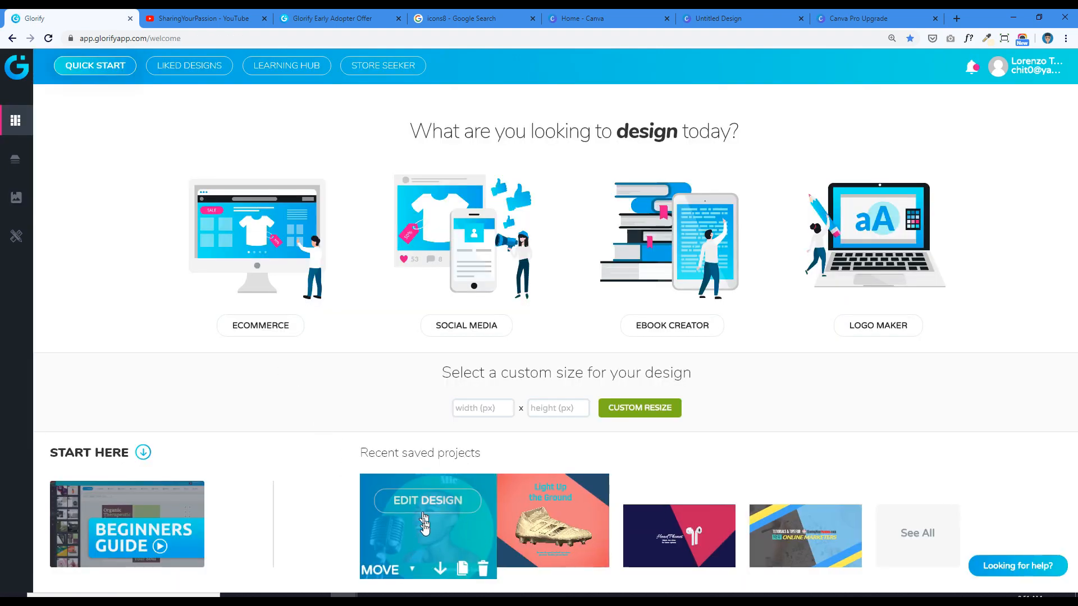
{"action": "mouse_move", "coordinate": [596, 524]}
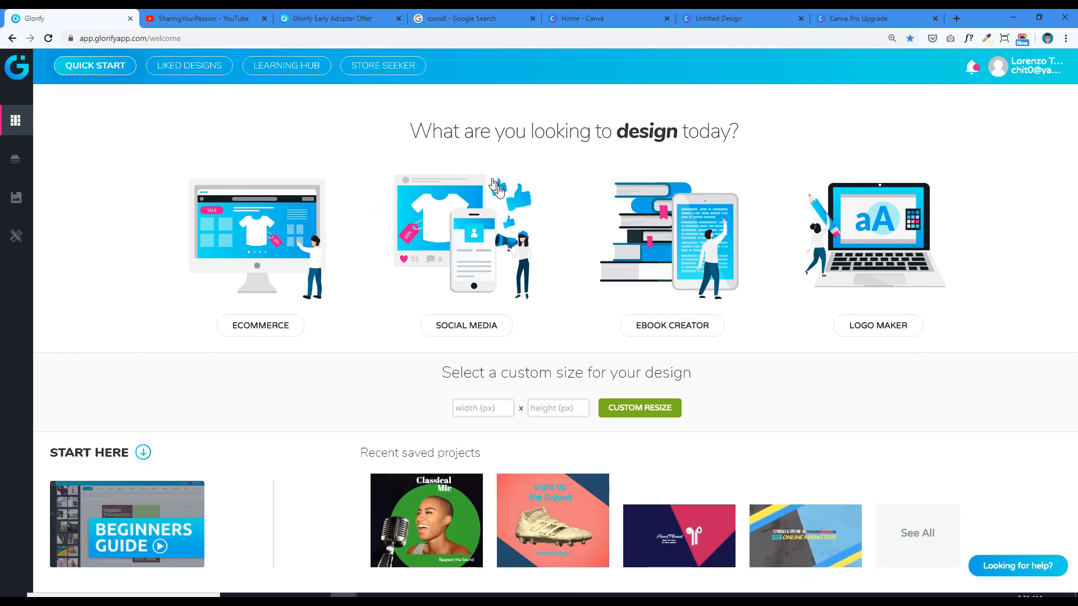
Step: Start a new blank Facebook Wall Post from the social media formats
{"action": "left_click", "coordinate": [494, 325]}
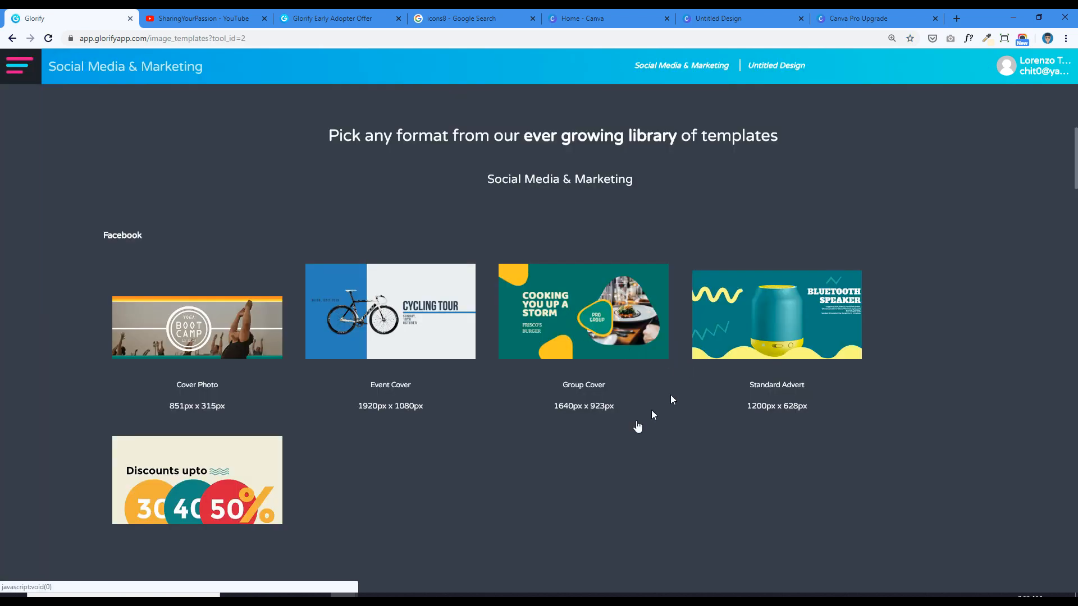
{"action": "scroll", "coordinate": [221, 471], "scroll_direction": "down", "scroll_amount": 2}
{"action": "left_click", "coordinate": [217, 428]}
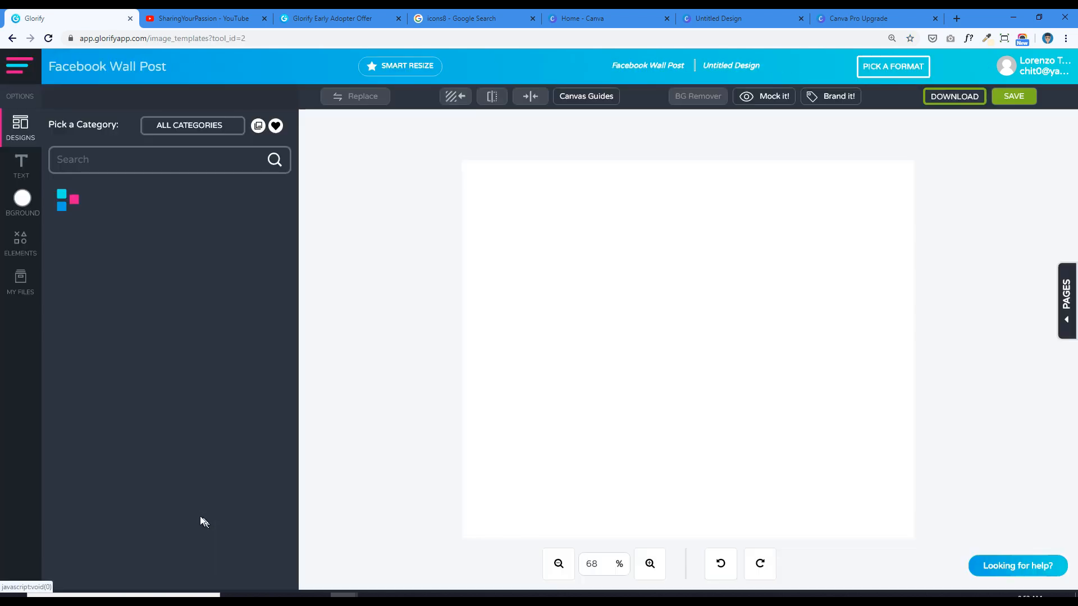
Step: Browse the design templates and apply the yellow Soldier Boots template to the canvas
{"action": "scroll", "coordinate": [187, 368], "scroll_direction": "down", "scroll_amount": 15}
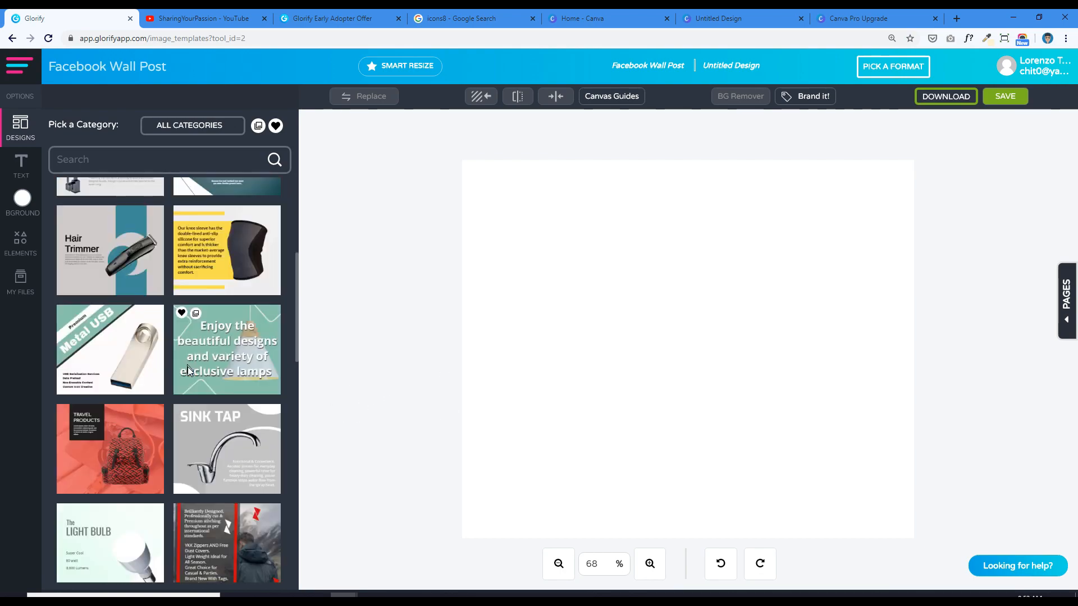
{"action": "scroll", "coordinate": [189, 384], "scroll_direction": "down", "scroll_amount": 15}
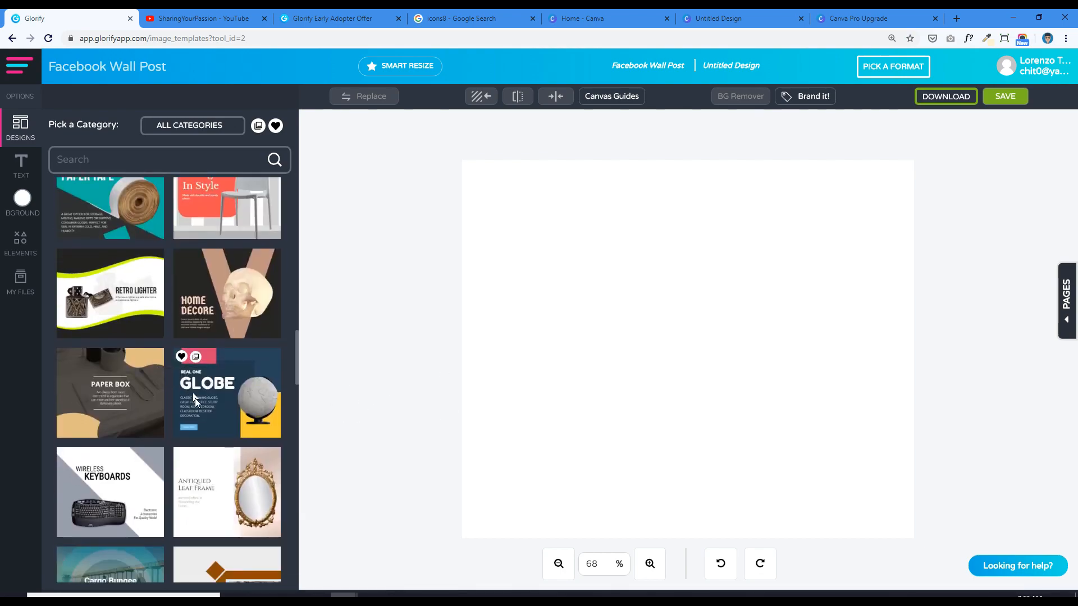
{"action": "scroll", "coordinate": [198, 405], "scroll_direction": "down", "scroll_amount": 15}
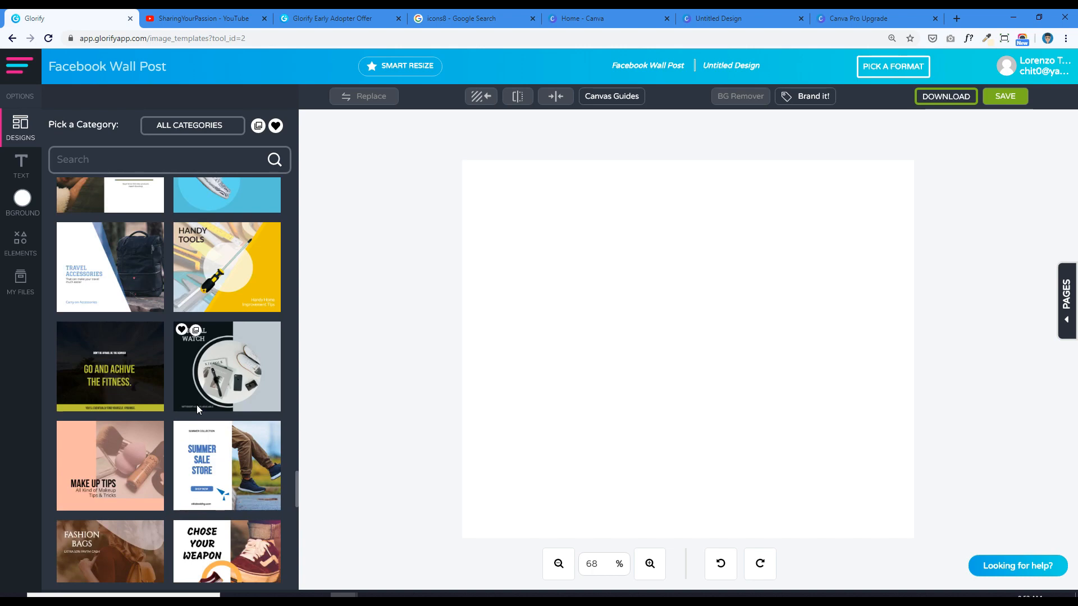
{"action": "scroll", "coordinate": [193, 404], "scroll_direction": "up", "scroll_amount": 8}
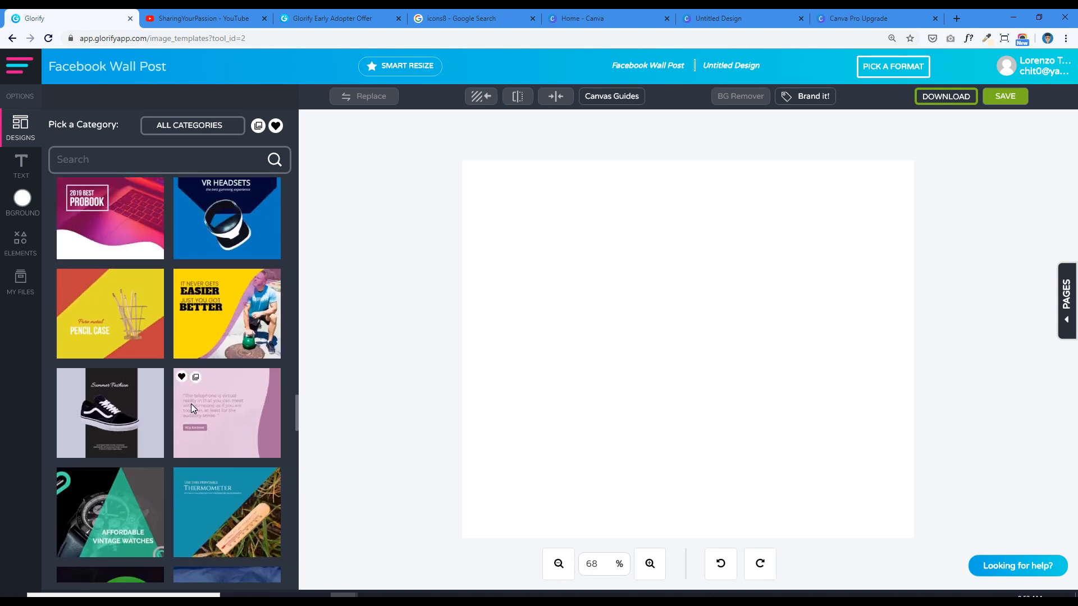
{"action": "scroll", "coordinate": [190, 404], "scroll_direction": "up", "scroll_amount": 12}
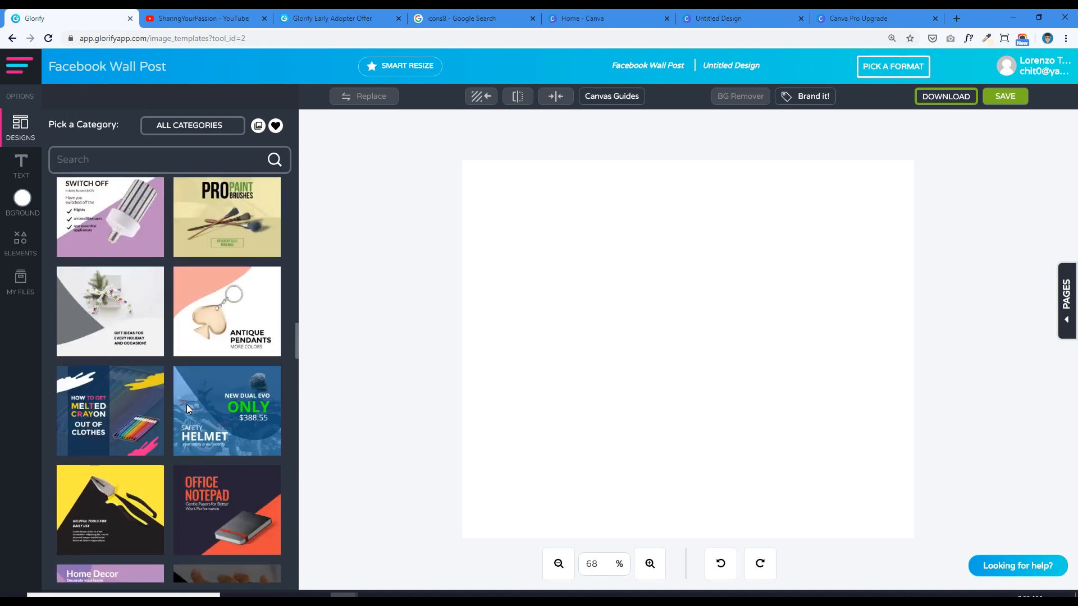
{"action": "scroll", "coordinate": [186, 405], "scroll_direction": "down", "scroll_amount": 7}
{"action": "scroll", "coordinate": [186, 406], "scroll_direction": "up", "scroll_amount": 10}
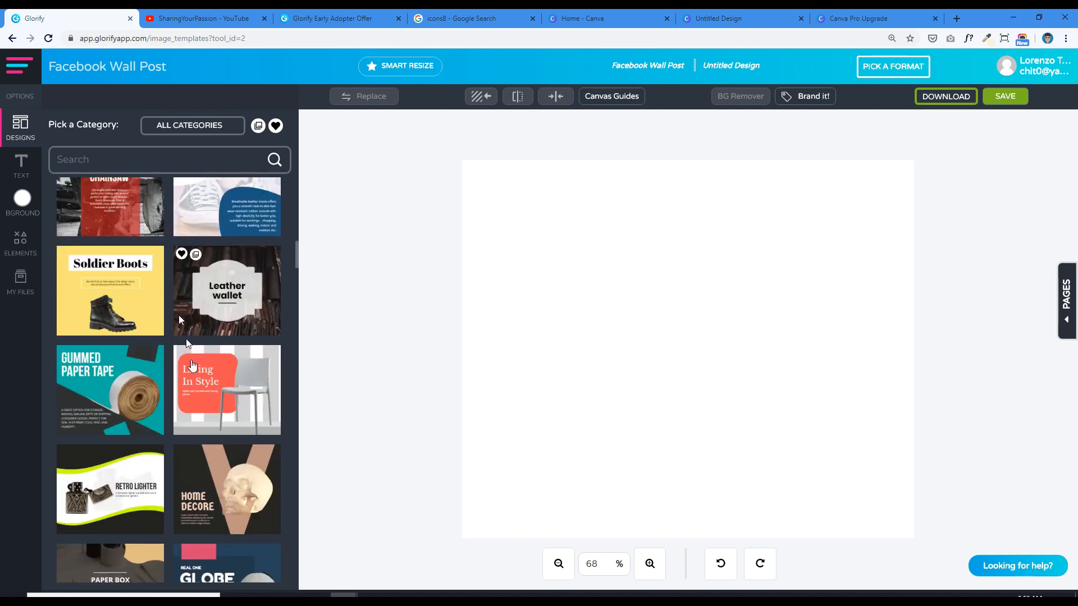
{"action": "left_click", "coordinate": [106, 298]}
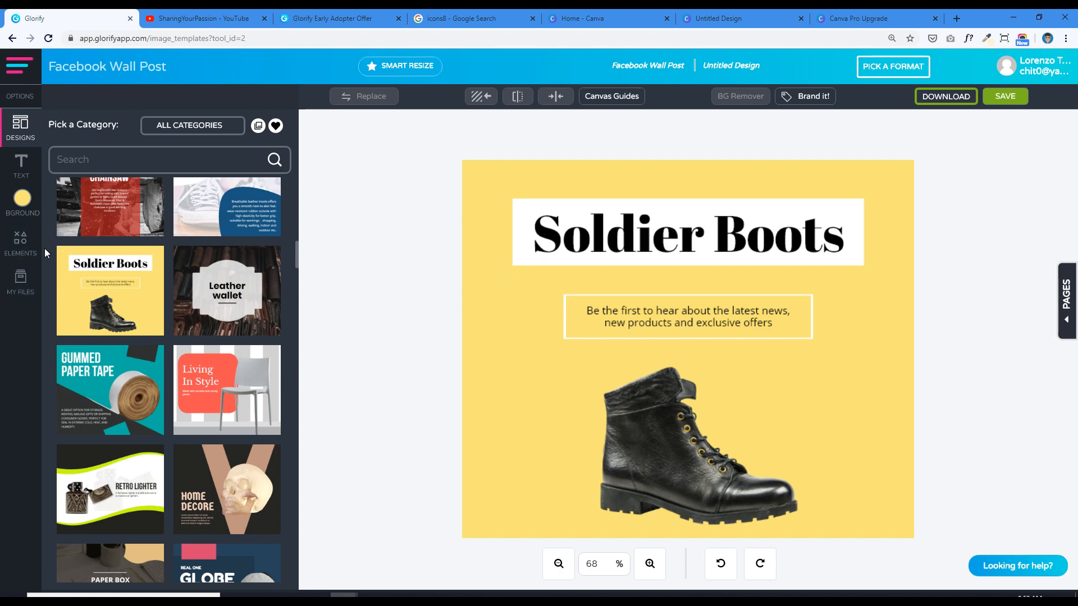
Step: Replace the template's boot with the uploaded yellow car photo, placed slightly lower on the canvas
{"action": "left_click", "coordinate": [21, 284]}
{"action": "left_click", "coordinate": [113, 156]}
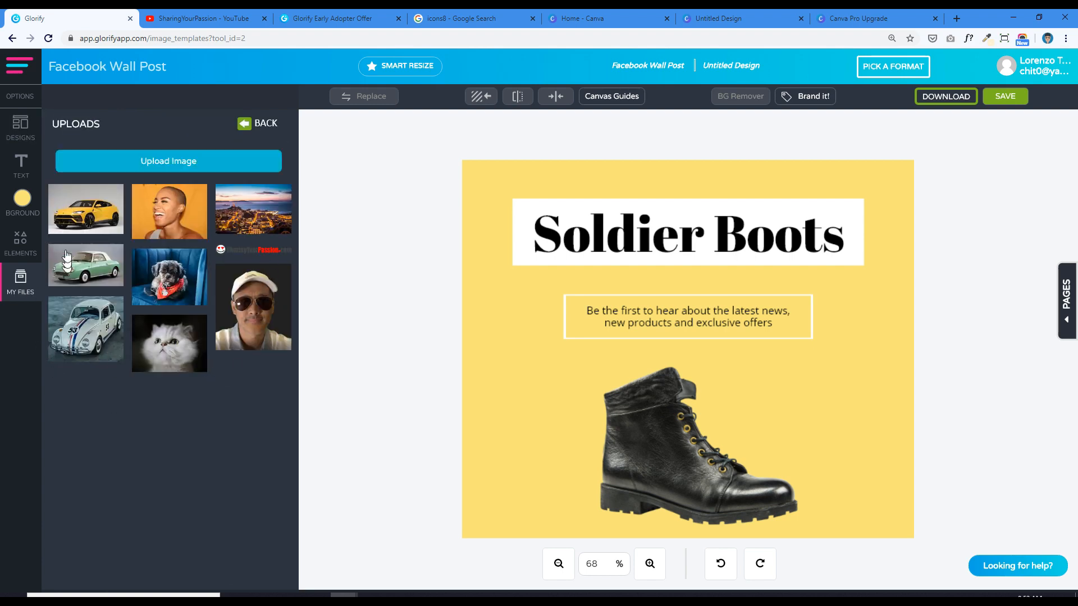
{"action": "left_click", "coordinate": [80, 212]}
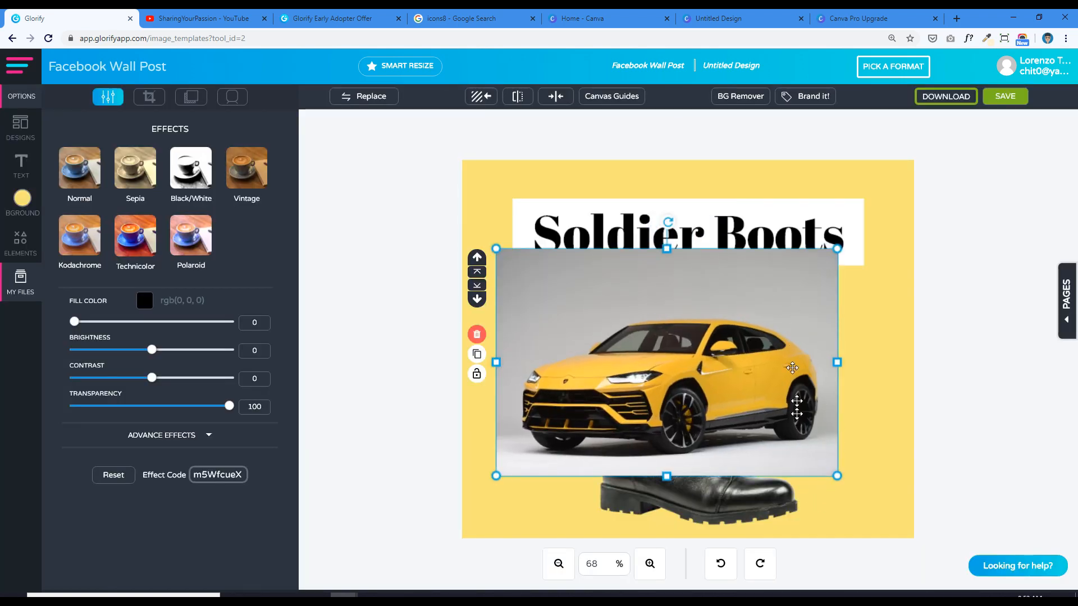
{"action": "left_click", "coordinate": [763, 504]}
{"action": "key", "text": "Delete"}
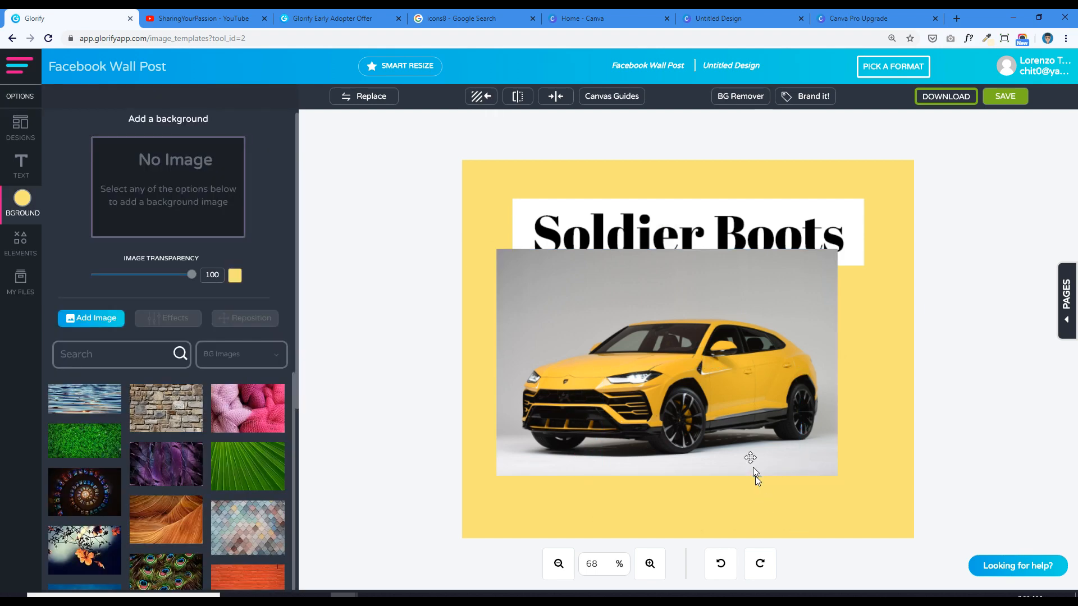
{"action": "left_click_drag", "start_coordinate": [715, 328], "coordinate": [720, 362]}
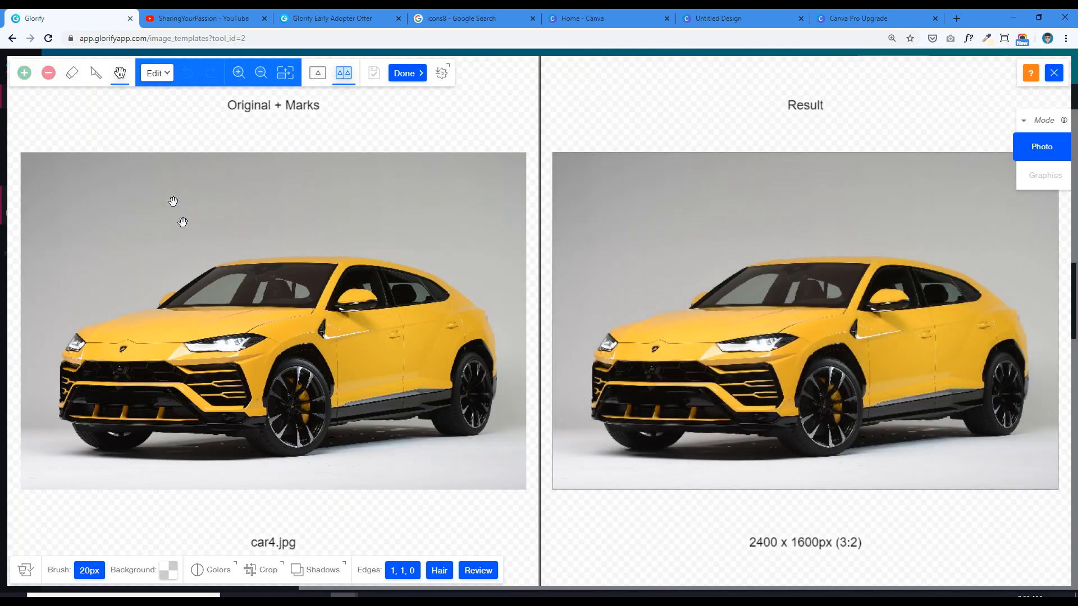
Step: In the background remover, mark the yellow car to keep and the grey backdrop, floor and patch behind the rear wheel for removal
{"action": "left_click", "coordinate": [25, 75]}
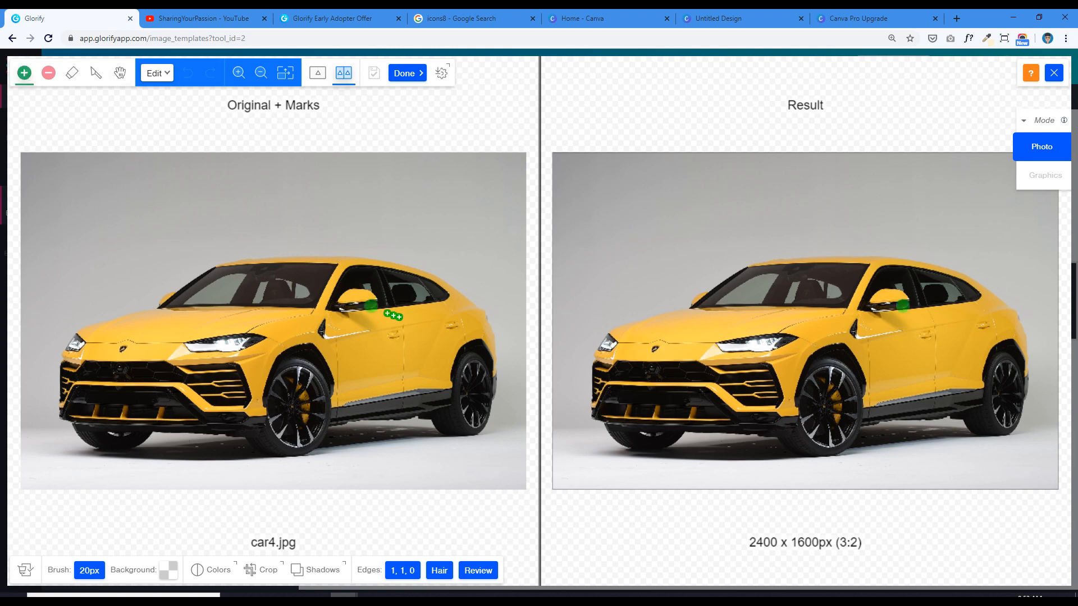
{"action": "mouse_move", "coordinate": [474, 381]}
{"action": "left_mouse_down"}
{"action": "mouse_move", "coordinate": [454, 324]}
{"action": "mouse_move", "coordinate": [413, 300]}
{"action": "mouse_move", "coordinate": [254, 278]}
{"action": "mouse_move", "coordinate": [197, 303]}
{"action": "mouse_move", "coordinate": [162, 341]}
{"action": "mouse_move", "coordinate": [135, 343]}
{"action": "mouse_move", "coordinate": [109, 377]}
{"action": "mouse_move", "coordinate": [113, 420]}
{"action": "mouse_move", "coordinate": [137, 437]}
{"action": "mouse_move", "coordinate": [163, 416]}
{"action": "mouse_move", "coordinate": [254, 419]}
{"action": "mouse_move", "coordinate": [286, 435]}
{"action": "mouse_move", "coordinate": [339, 410]}
{"action": "mouse_move", "coordinate": [469, 406]}
{"action": "mouse_move", "coordinate": [472, 369]}
{"action": "left_mouse_up"}
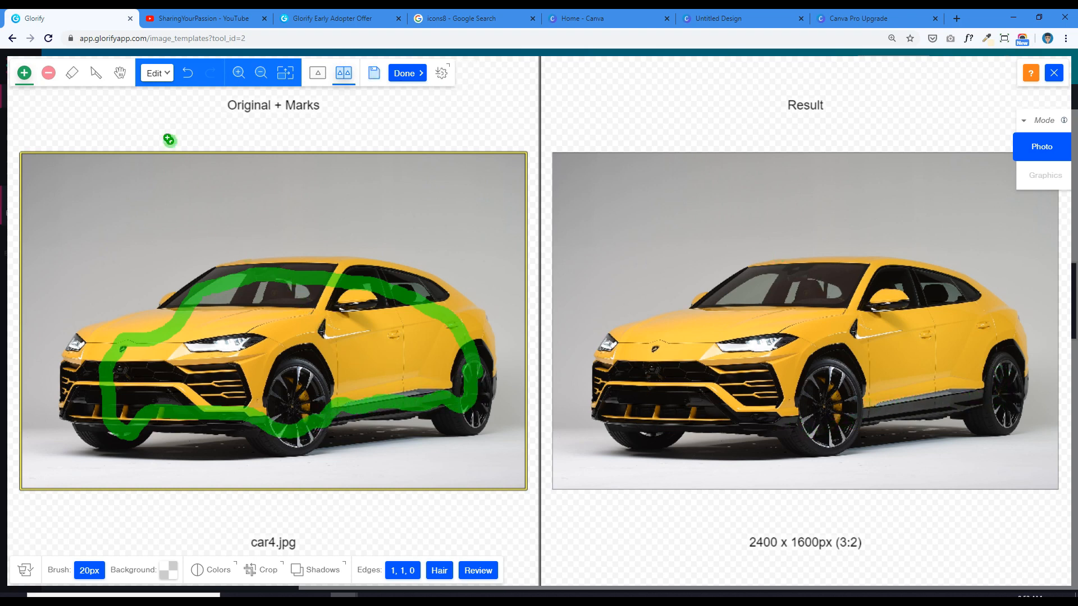
{"action": "left_click", "coordinate": [49, 73]}
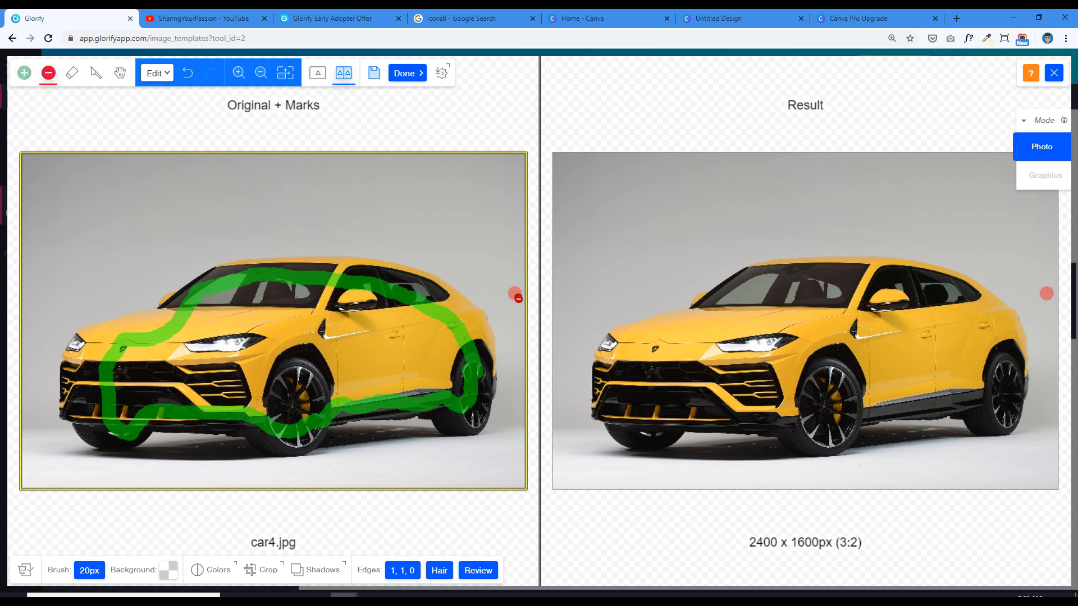
{"action": "mouse_move", "coordinate": [500, 293]}
{"action": "left_mouse_down"}
{"action": "mouse_move", "coordinate": [419, 225]}
{"action": "mouse_move", "coordinate": [279, 209]}
{"action": "left_mouse_up"}
{"action": "left_click_drag", "start_coordinate": [180, 237], "coordinate": [144, 254]}
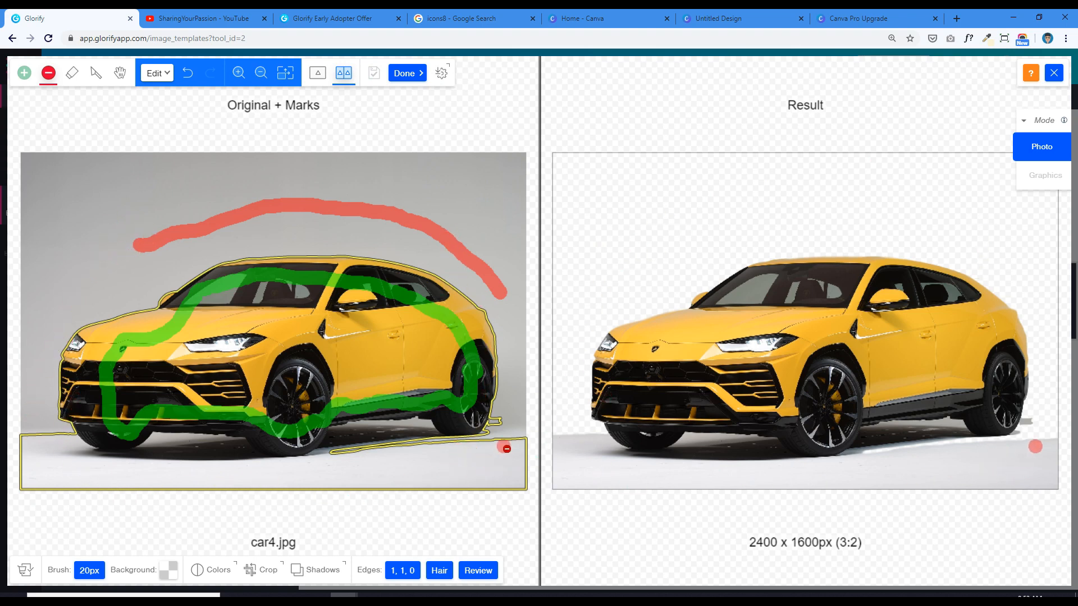
{"action": "mouse_move", "coordinate": [508, 439]}
{"action": "left_mouse_down"}
{"action": "mouse_move", "coordinate": [470, 470]}
{"action": "mouse_move", "coordinate": [420, 469]}
{"action": "left_mouse_up"}
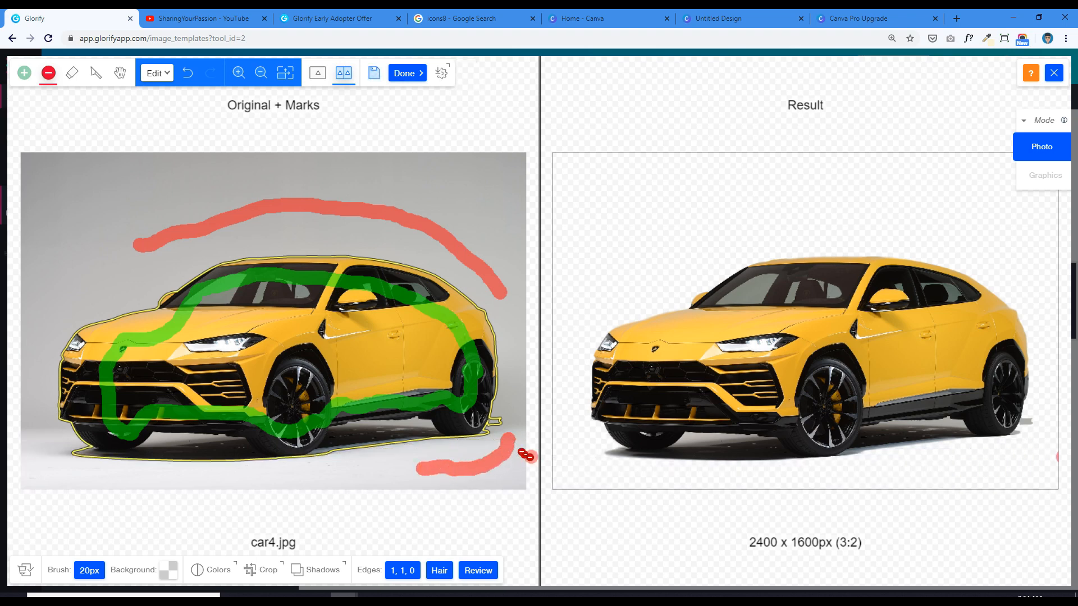
{"action": "left_click", "coordinate": [499, 423]}
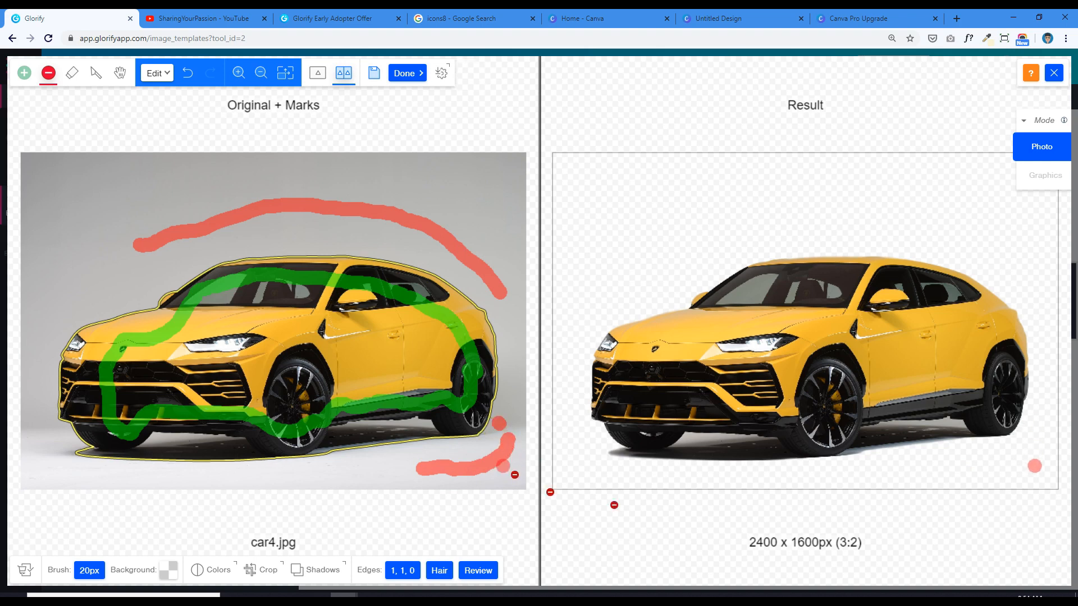
Step: Finish the background removal and centre the car cutout below the framed text about the latest news
{"action": "key", "text": "h"}
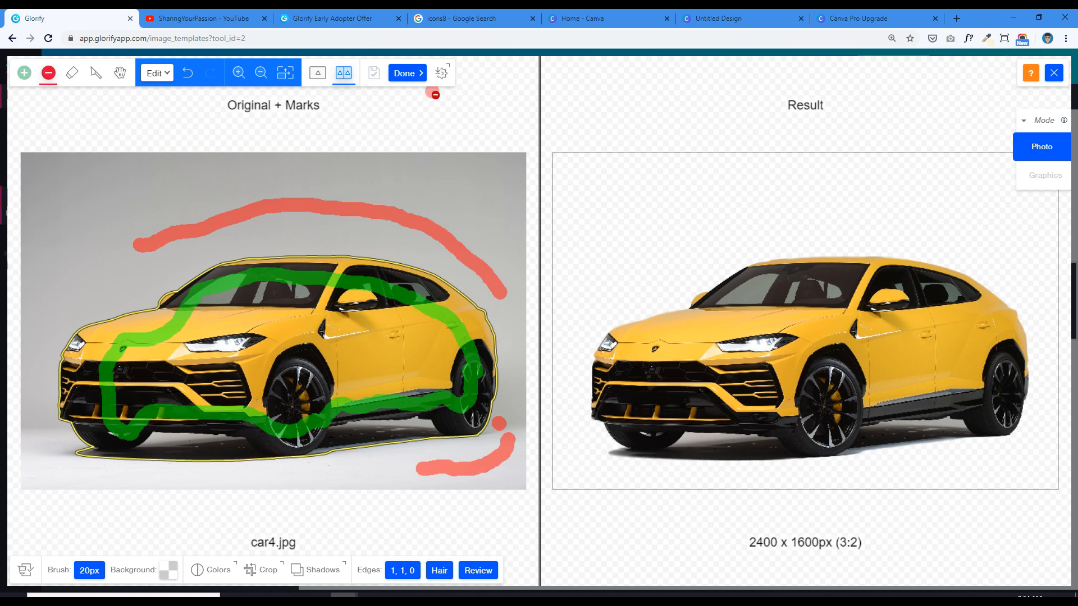
{"action": "left_click", "coordinate": [407, 77]}
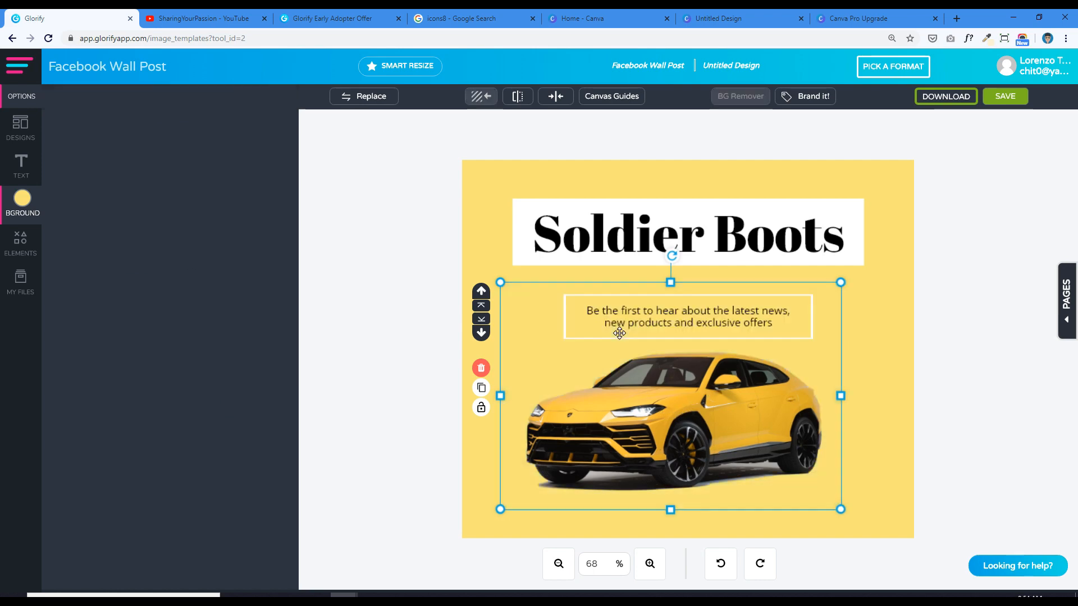
{"action": "left_click_drag", "start_coordinate": [684, 417], "coordinate": [698, 418]}
{"action": "left_click", "coordinate": [490, 450]}
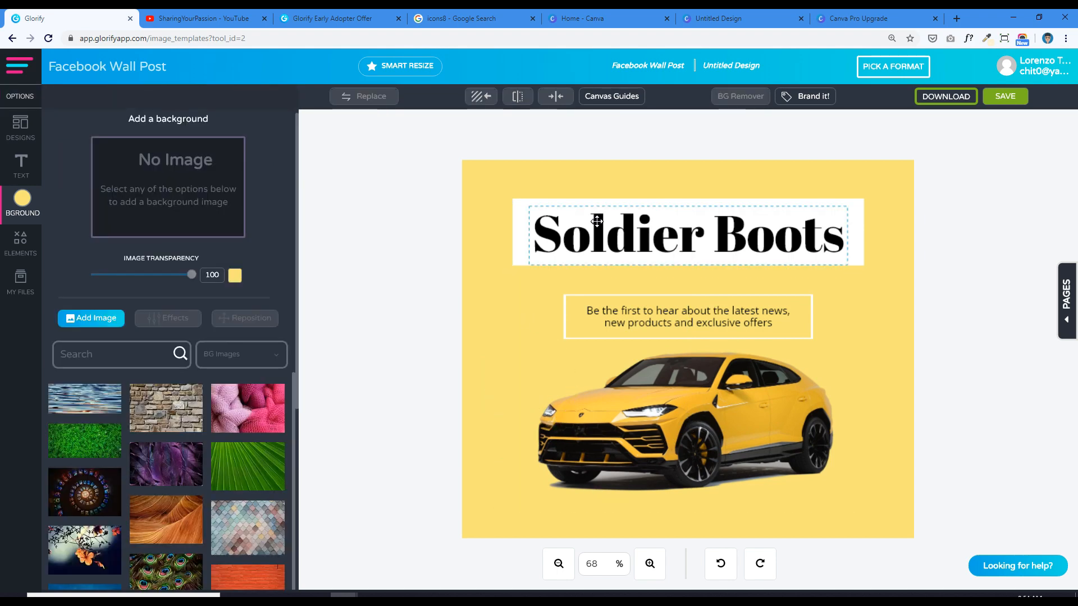
Step: Change the Soldier Boots title text to "Nice Car!"
{"action": "left_click", "coordinate": [631, 236]}
{"action": "double_click", "coordinate": [631, 235]}
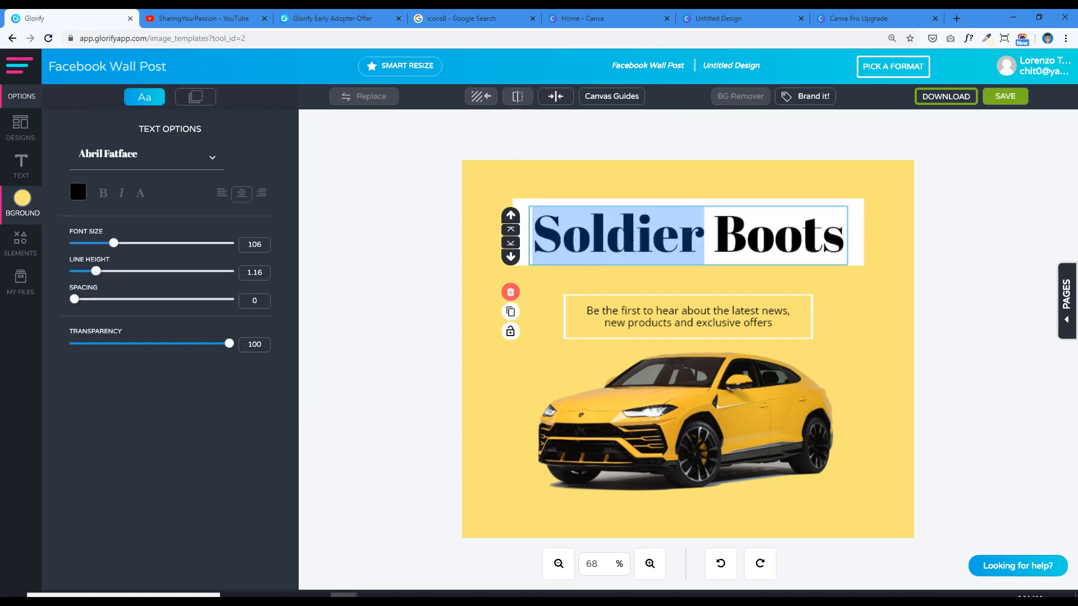
{"action": "type", "text": "Nice"}
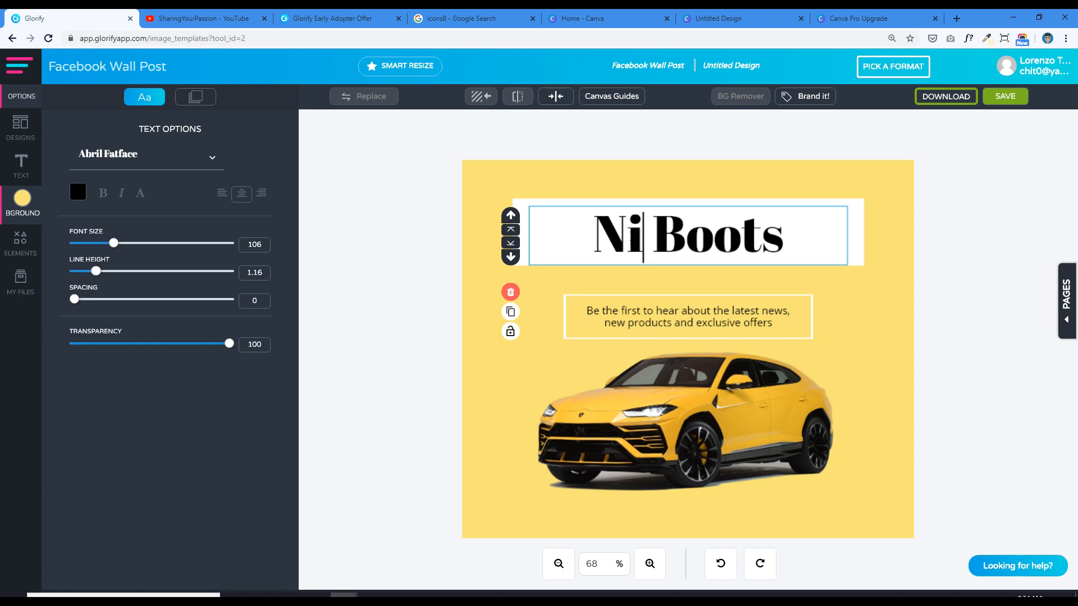
{"action": "key", "text": "Delete"}
{"action": "key", "text": "Delete"}
{"action": "key", "text": "Delete"}
{"action": "key", "text": "Delete"}
{"action": "key", "text": "Delete"}
{"action": "key", "text": "Delete"}
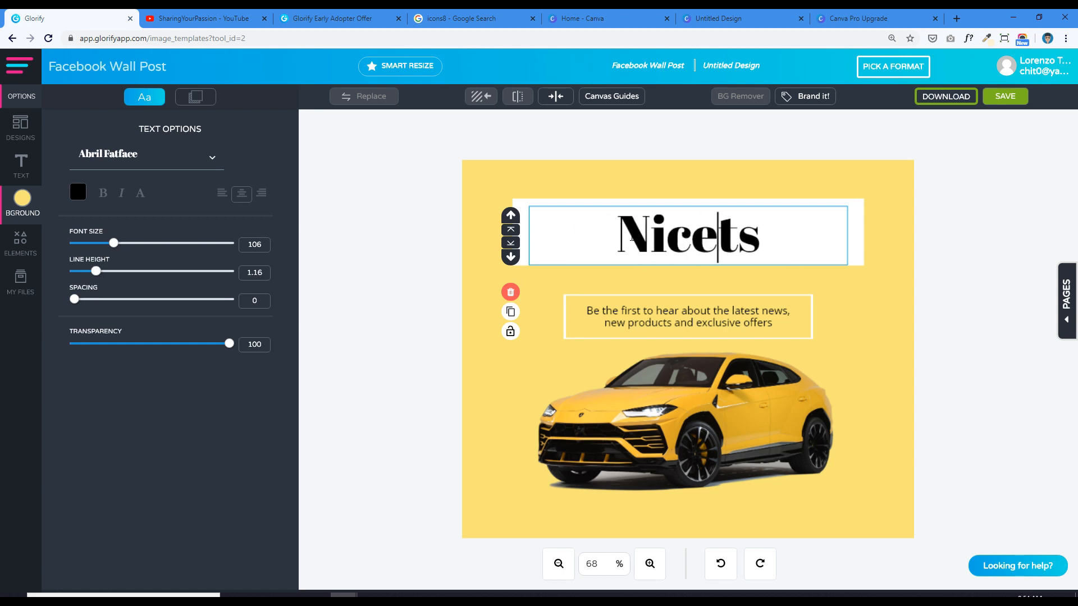
{"action": "type", "text": "Car!"}
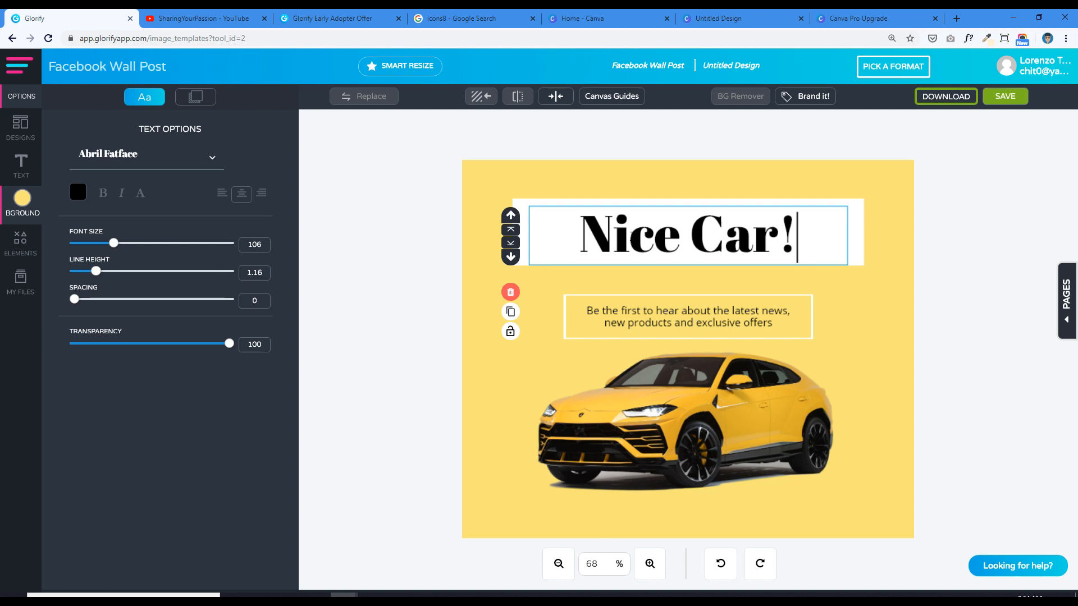
Step: Nudge the latest-news text slightly up inside its white frame and move the yellow car cutout slightly lower on the canvas
{"action": "left_click", "coordinate": [932, 342]}
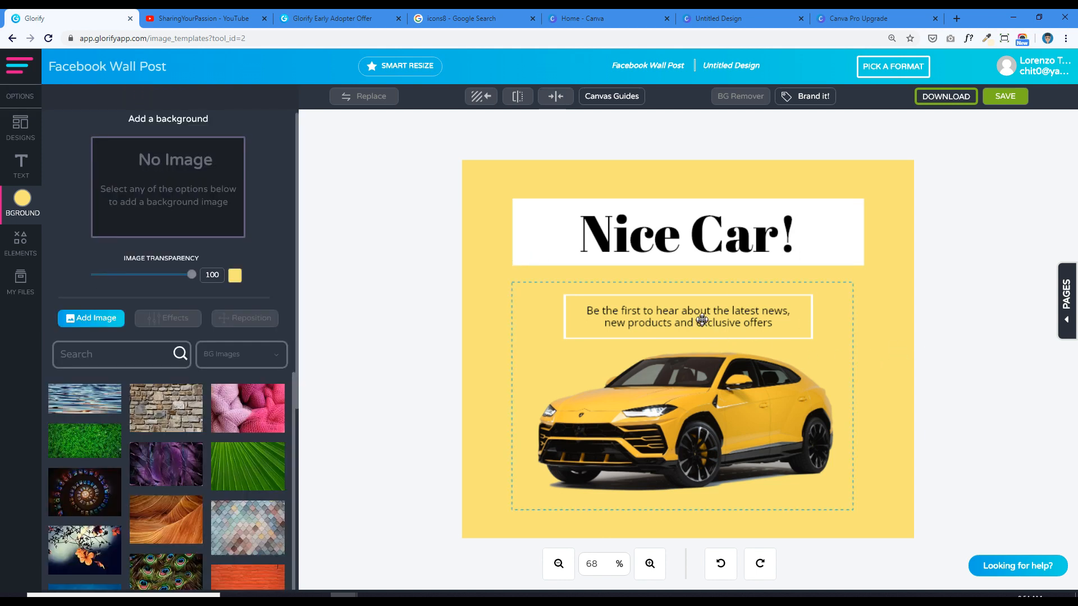
{"action": "left_click", "coordinate": [702, 320]}
{"action": "left_click_drag", "start_coordinate": [666, 312], "coordinate": [711, 312]}
{"action": "left_click_drag", "start_coordinate": [725, 441], "coordinate": [724, 399]}
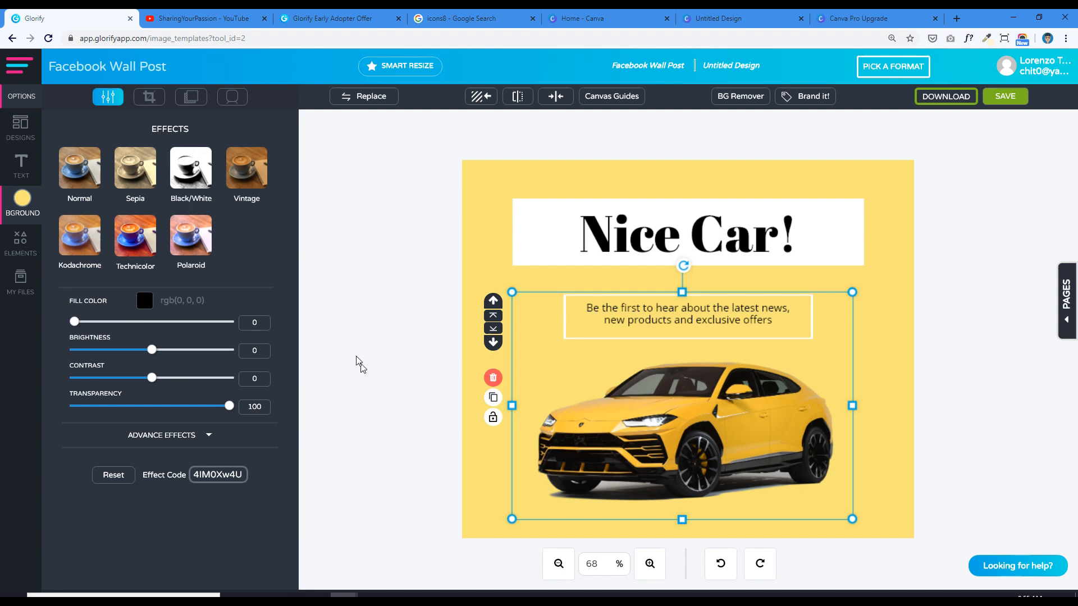
Step: Browse the ready-made Facebook Wall Post design templates across all categories
{"action": "left_click", "coordinate": [26, 135]}
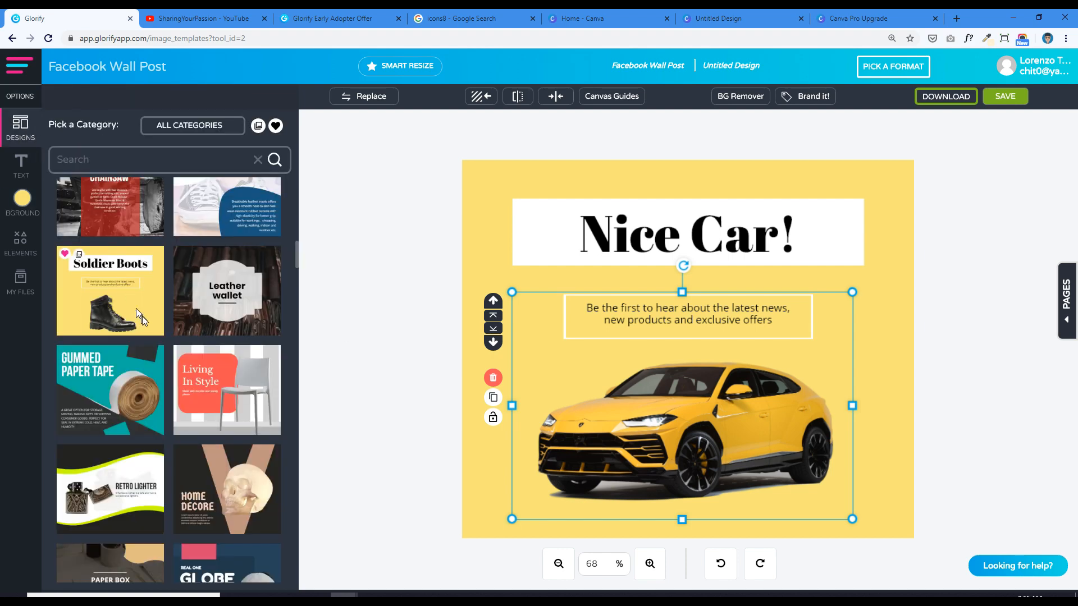
{"action": "scroll", "coordinate": [135, 308], "scroll_direction": "down", "scroll_amount": 10}
{"action": "scroll", "coordinate": [161, 411], "scroll_direction": "down", "scroll_amount": 5}
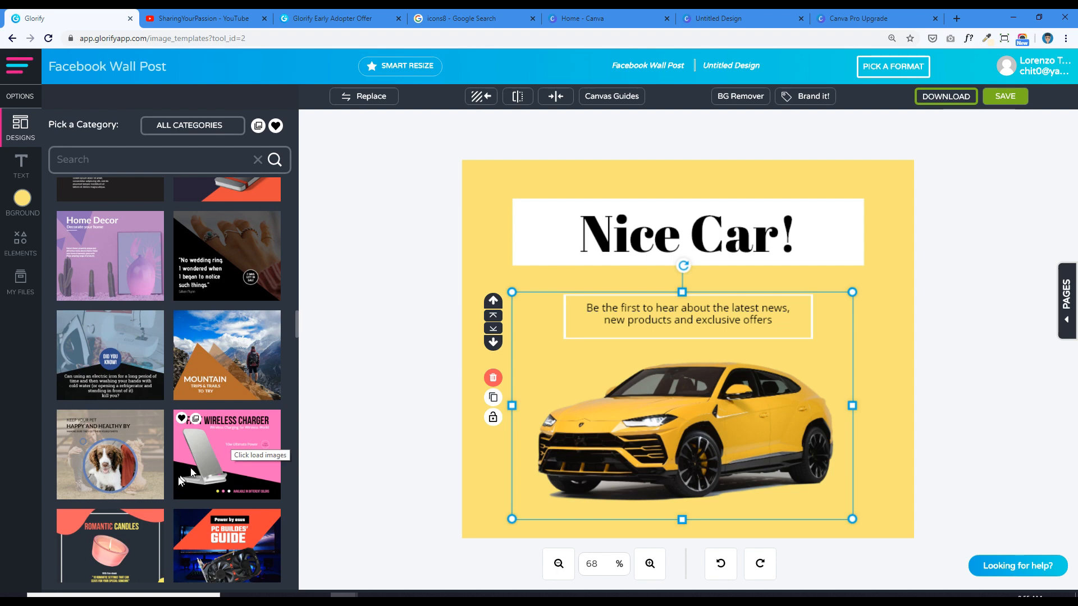
{"action": "scroll", "coordinate": [230, 452], "scroll_direction": "down", "scroll_amount": 5}
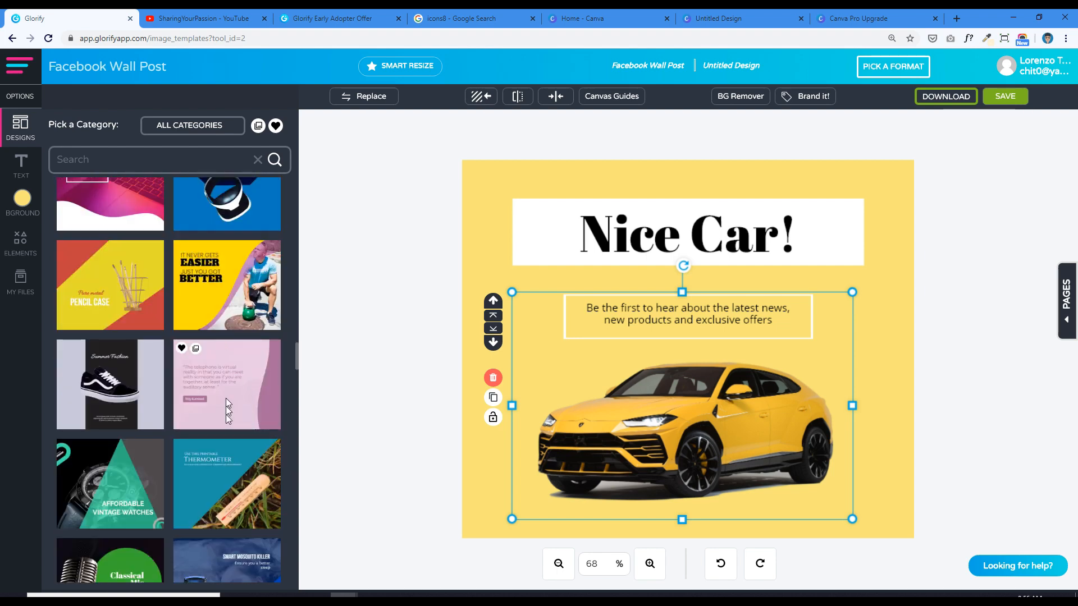
{"action": "scroll", "coordinate": [203, 384], "scroll_direction": "down", "scroll_amount": 5}
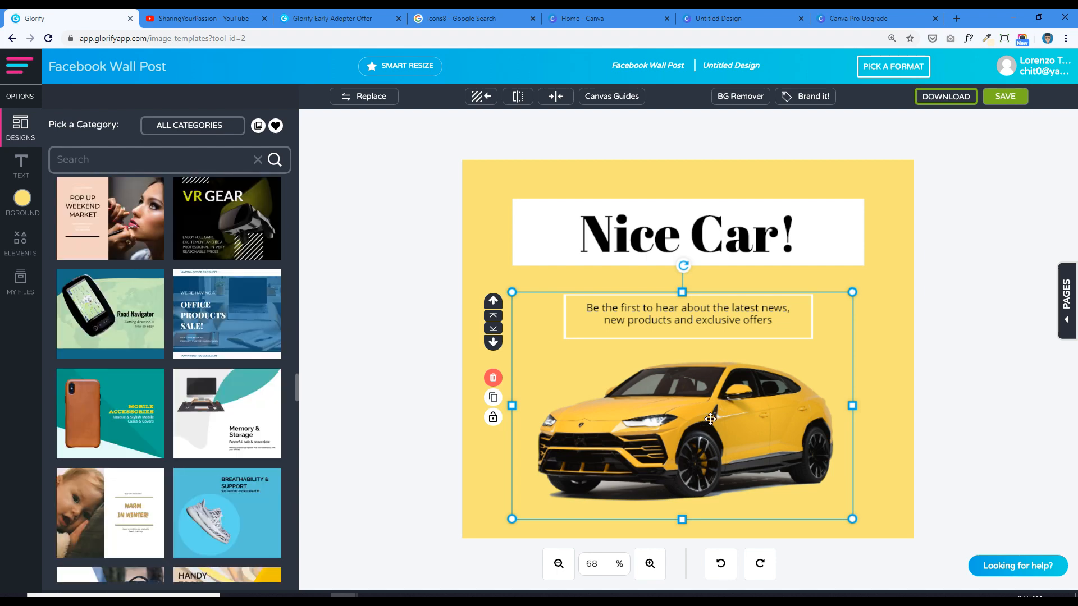